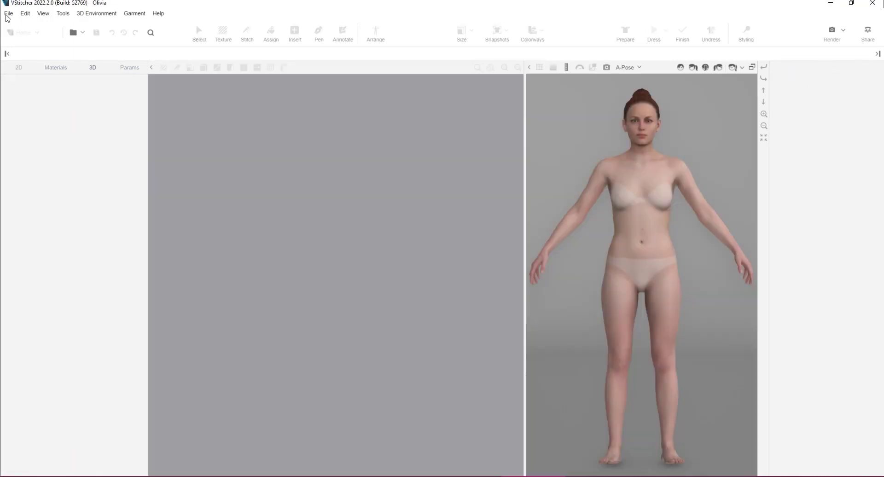
# - Choose File > New to replace the dressed sloper with an empty garment
pyautogui.click(8, 13)
# - Confirm the empty garment and place a rectangle shape on the canvas
pyautogui.click(33, 32)
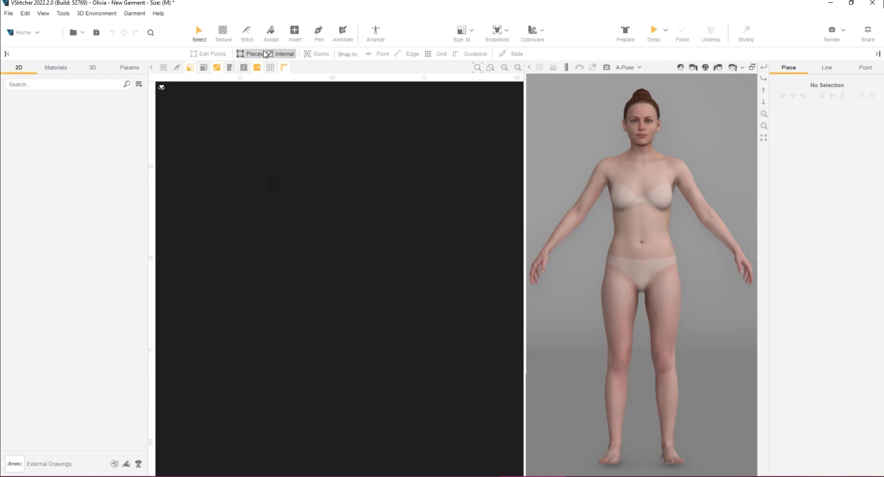
pyautogui.click(293, 32)
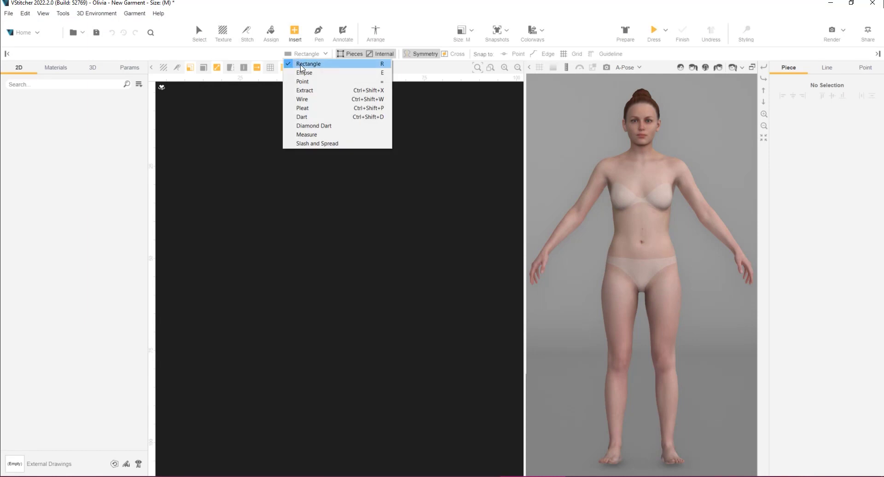
pyautogui.click(301, 65)
pyautogui.click(265, 185)
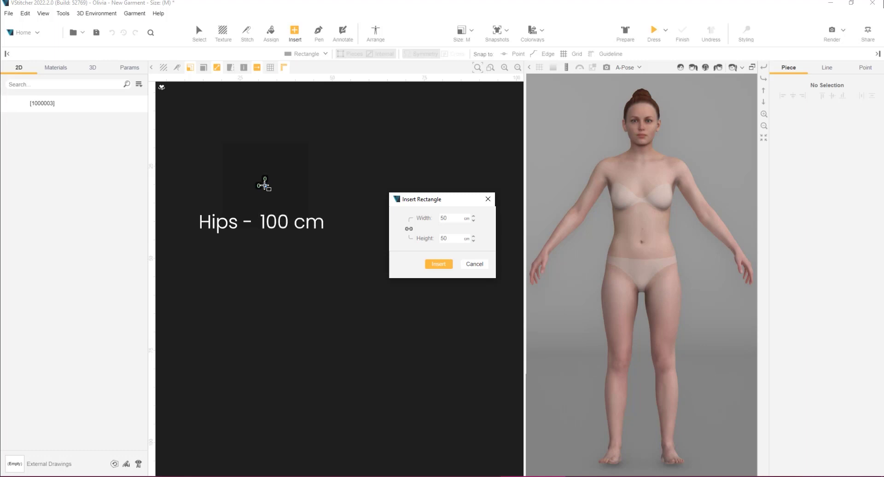
# - Unlink width and height and insert the rectangle at 25 cm wide by 80 cm tall
pyautogui.click(409, 230)
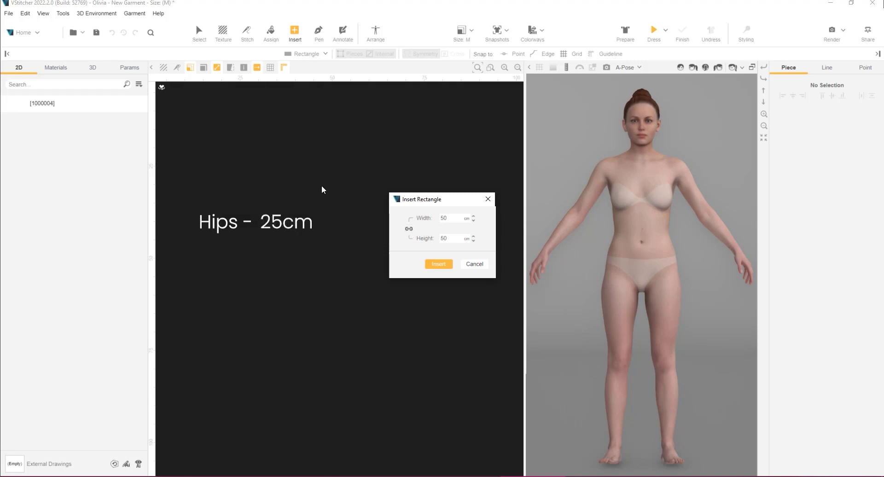
pyautogui.doubleClick(449, 218)
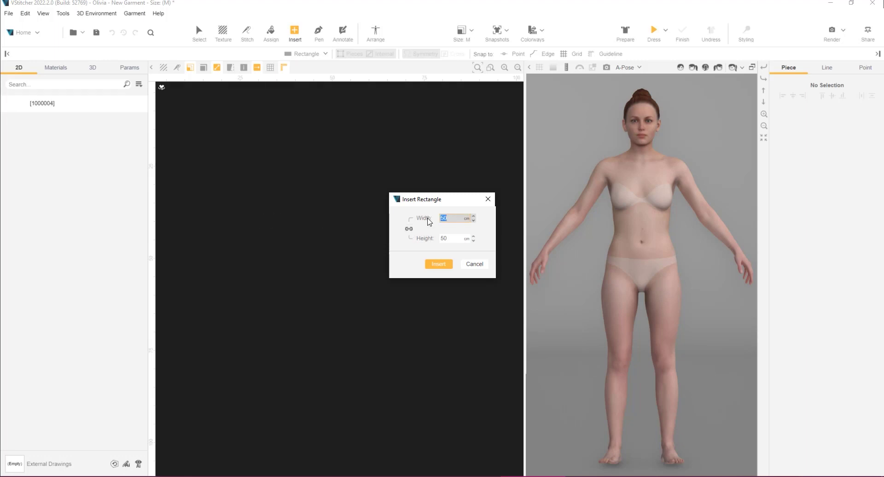
pyautogui.write('25')
pyautogui.press('Return')
pyautogui.click(409, 230)
pyautogui.doubleClick(450, 238)
pyautogui.write('80')
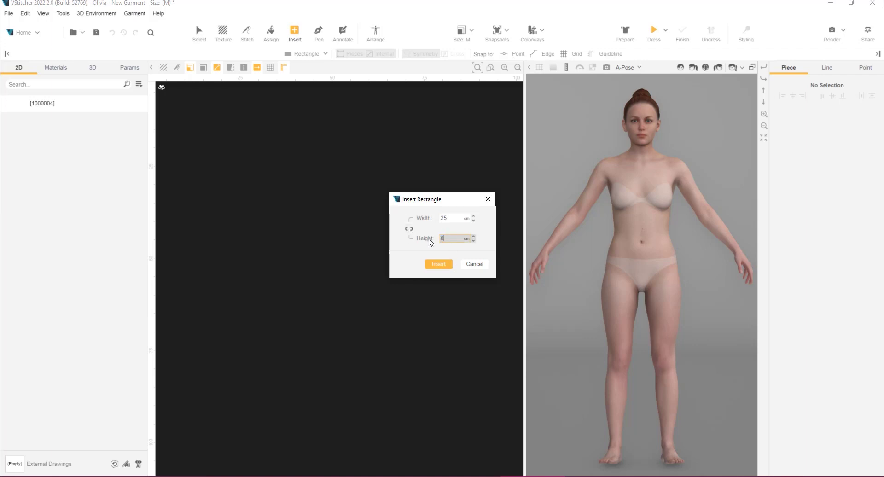
pyautogui.click(441, 263)
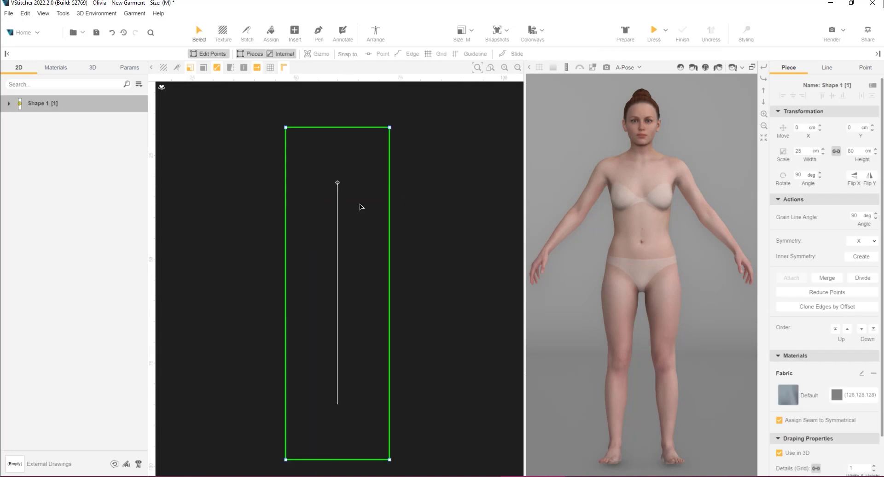
# - Add corner points on the top edge for the shoulder at 19 cm and the neck at 7.5 cm
pyautogui.click(321, 32)
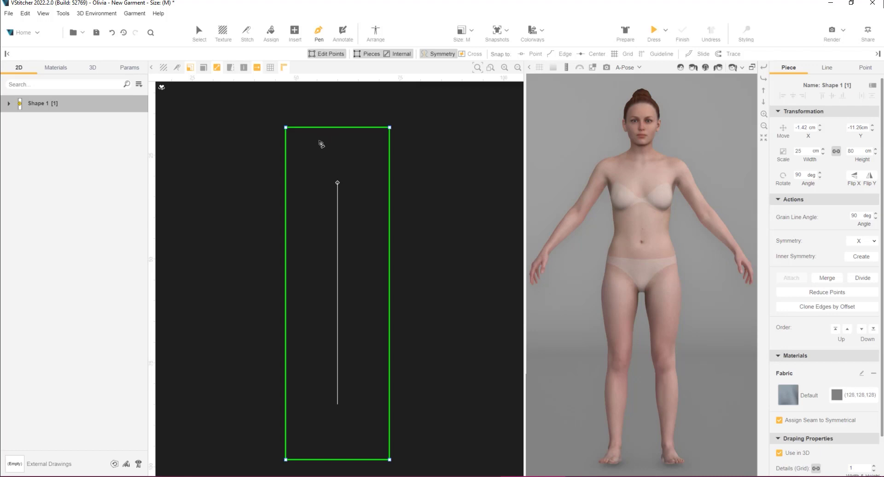
pyautogui.press('e')
pyautogui.press('e')
pyautogui.click(311, 128)
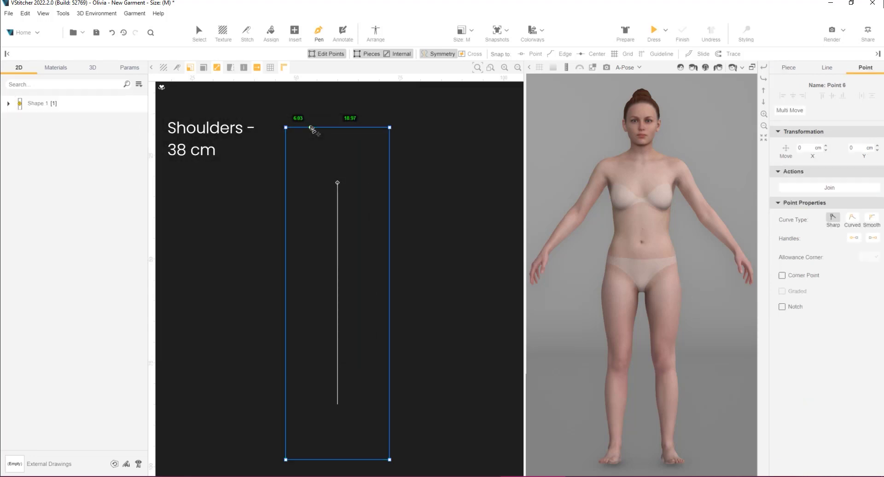
pyautogui.click(356, 119)
pyautogui.write('19')
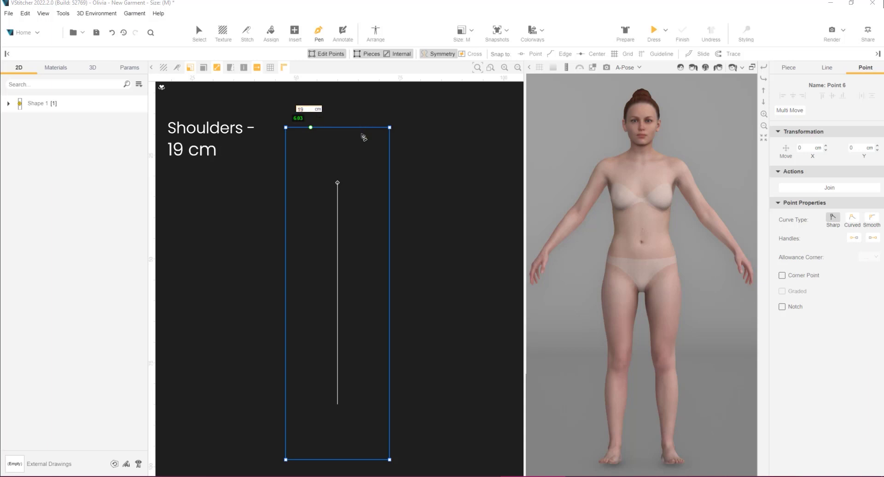
pyautogui.press('Return')
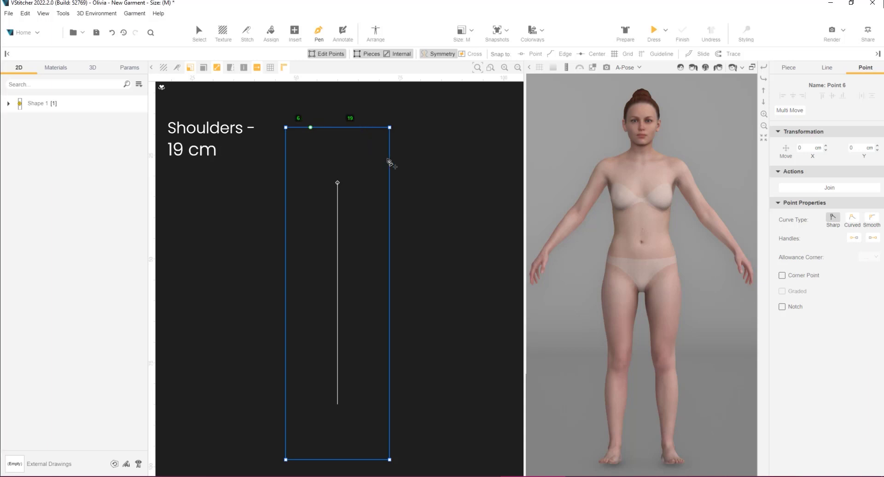
pyautogui.click(782, 276)
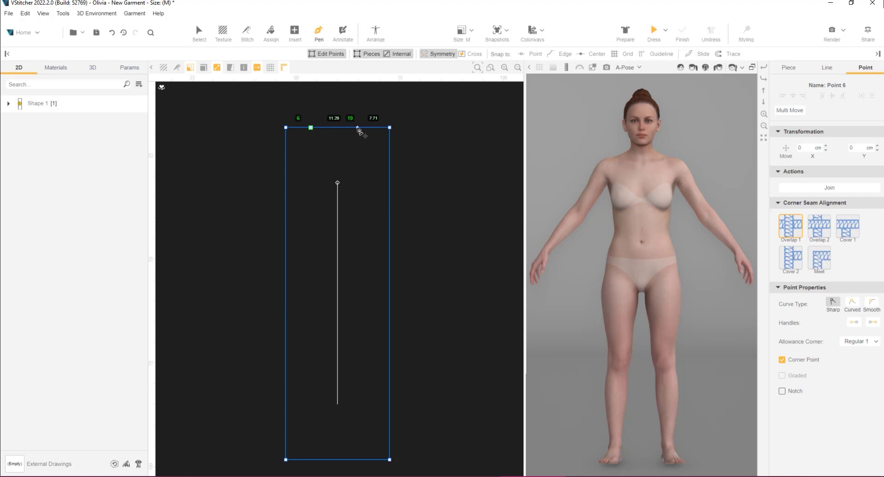
pyautogui.click(357, 127)
pyautogui.write('7')
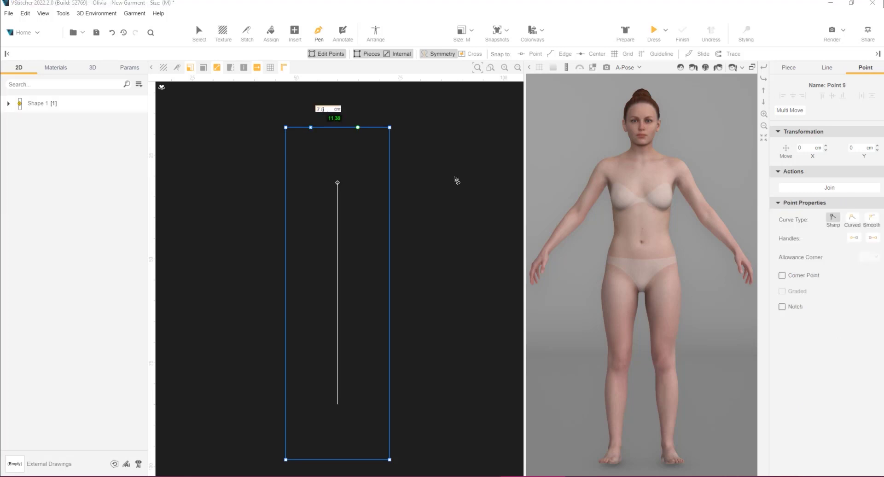
pyautogui.write('.5')
pyautogui.press('Return')
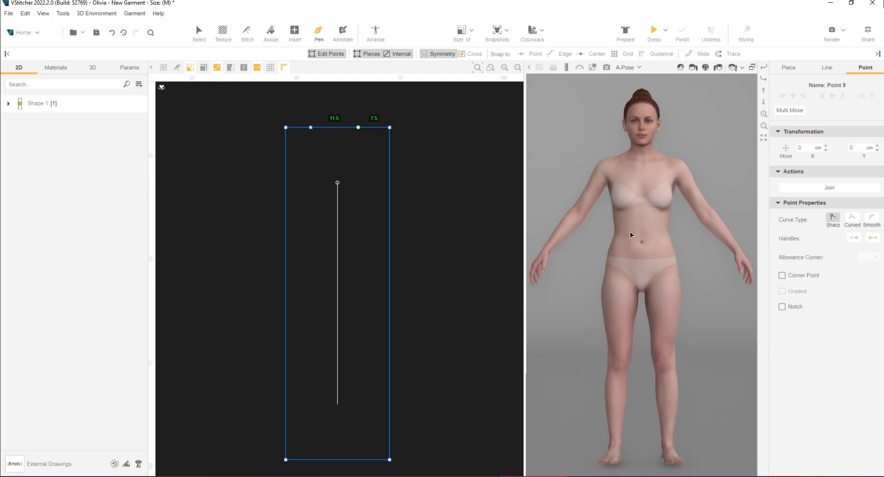
pyautogui.click(782, 275)
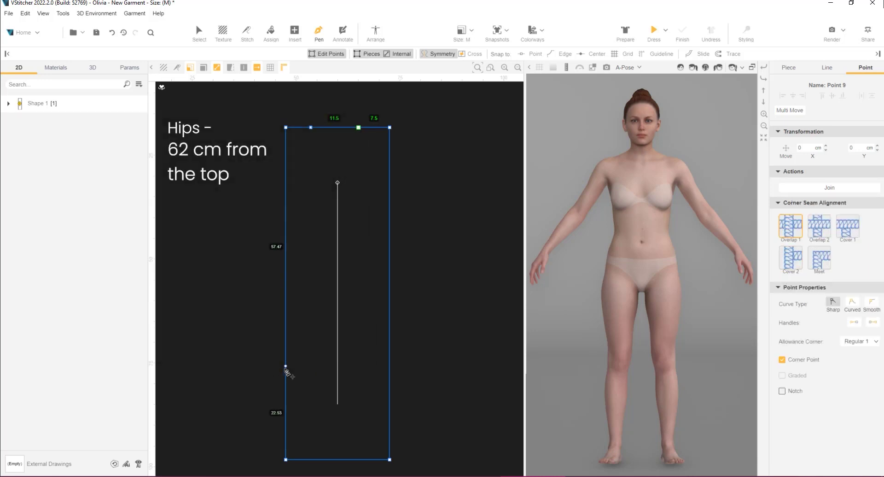
# - Add notched hip and waist points on the left edge at 62 cm and 42 cm
pyautogui.click(286, 363)
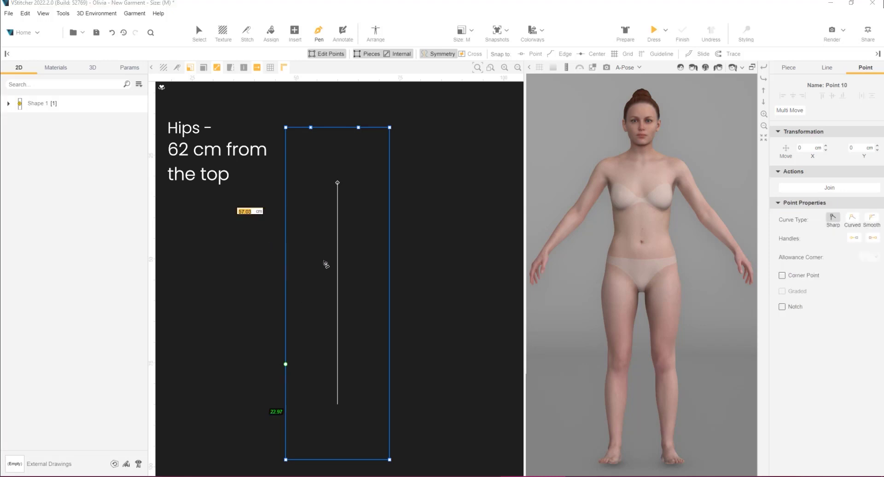
pyautogui.write('62')
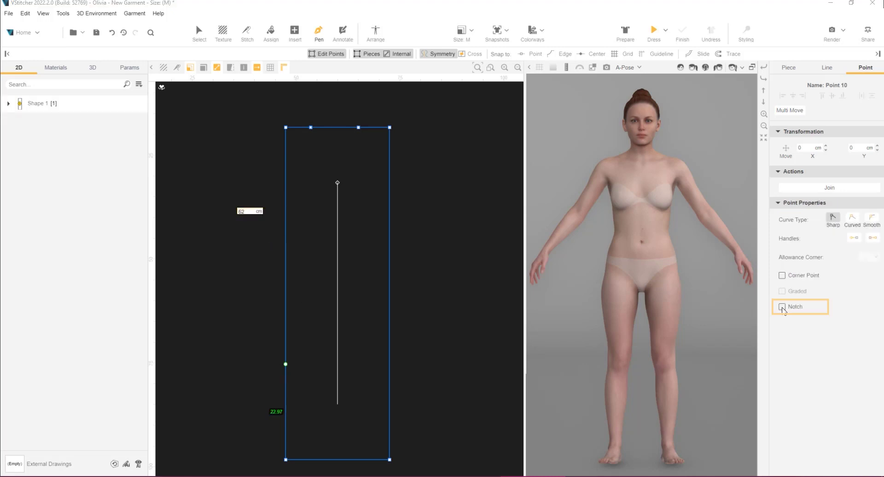
pyautogui.press('Return')
pyautogui.click(782, 306)
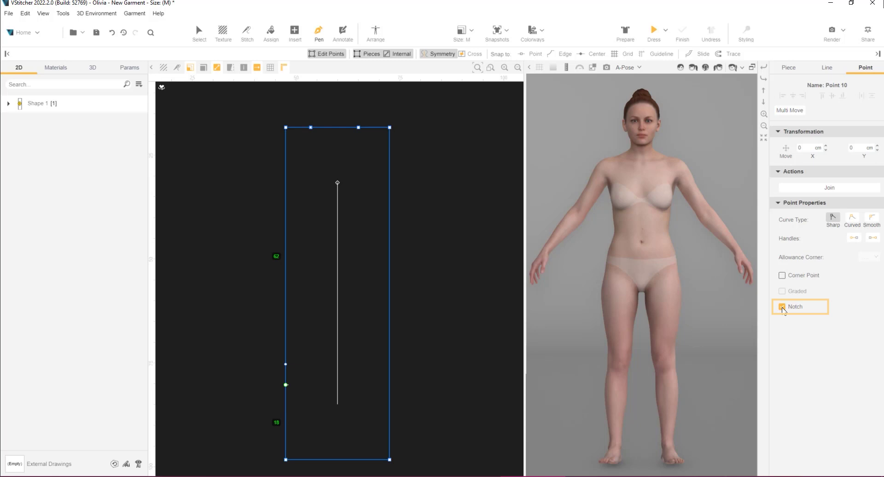
pyautogui.click(286, 293)
pyautogui.write('42')
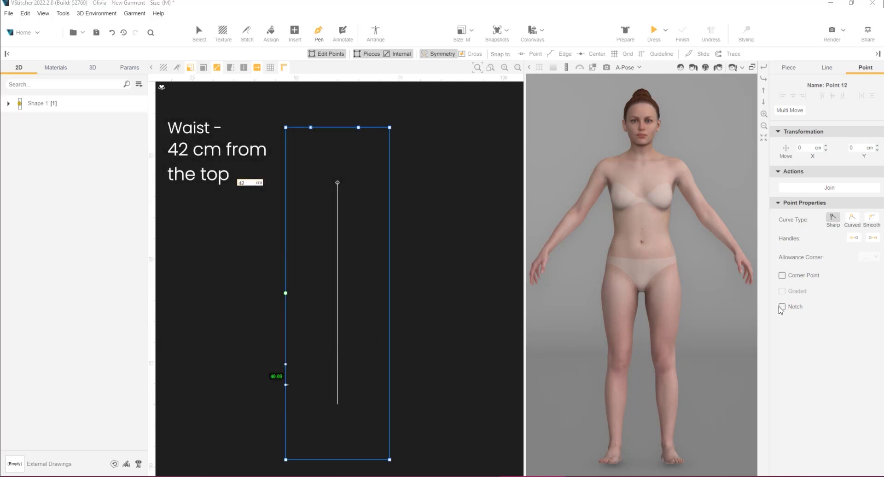
pyautogui.press('Return')
pyautogui.click(782, 306)
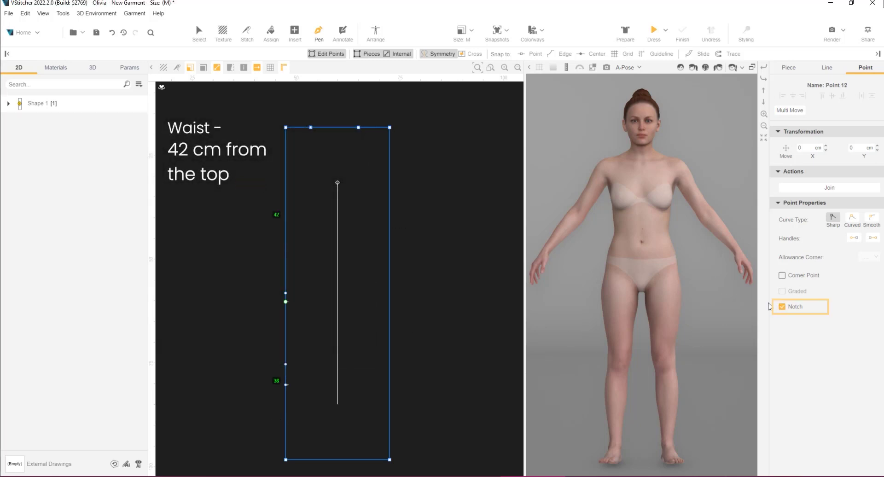
# - Drop the top-left armhole corner 24 cm with Move Y
pyautogui.click(199, 31)
pyautogui.click(300, 312)
pyautogui.click(286, 127)
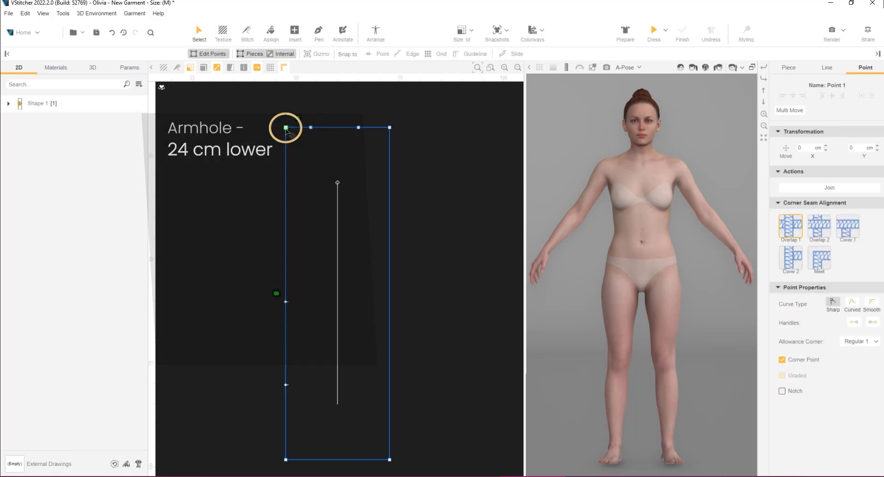
pyautogui.click(859, 148)
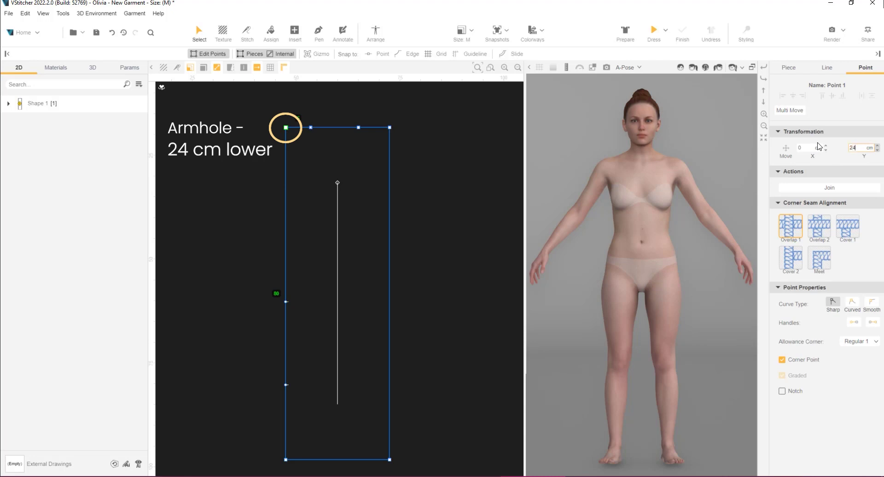
pyautogui.write('24')
pyautogui.press('Return')
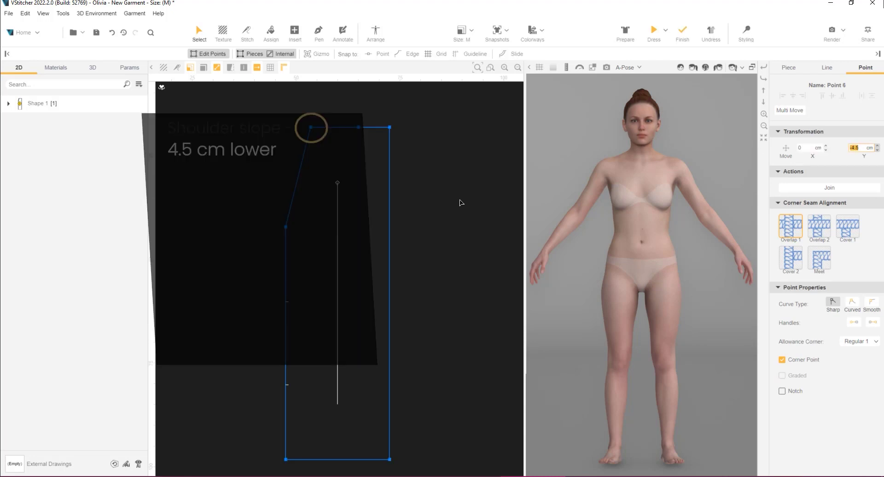
# - Lower the shoulder point 4.5 cm and the neck corner 8 cm
pyautogui.click(460, 200)
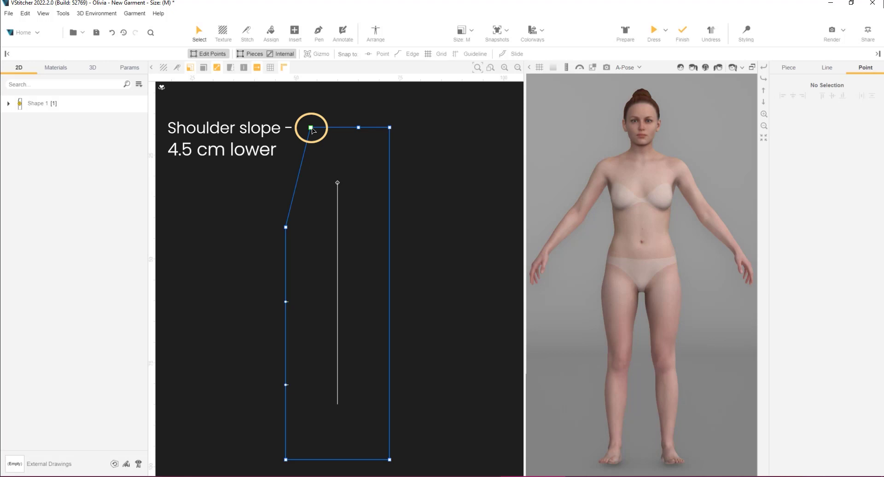
pyautogui.click(311, 128)
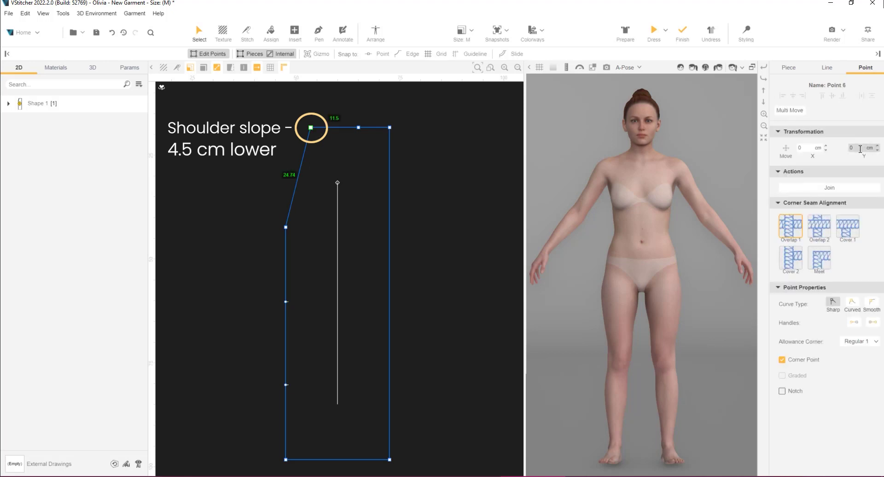
pyautogui.click(860, 148)
pyautogui.write('4.5')
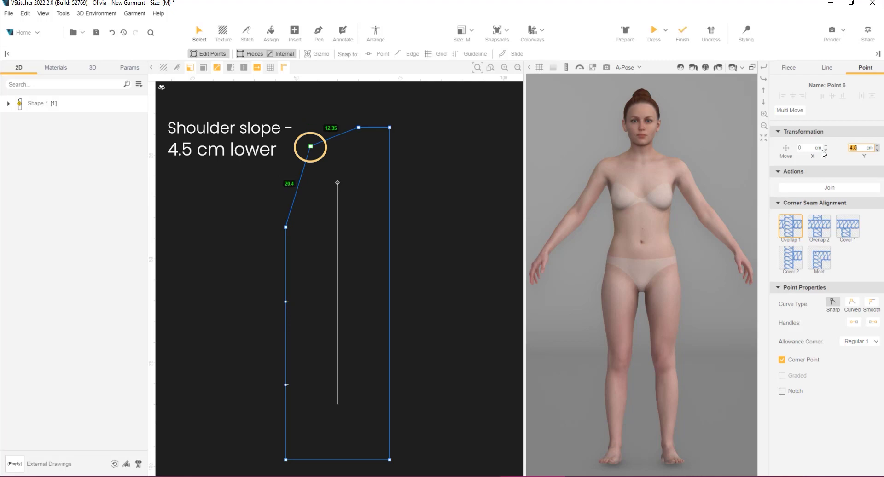
pyautogui.press('Return')
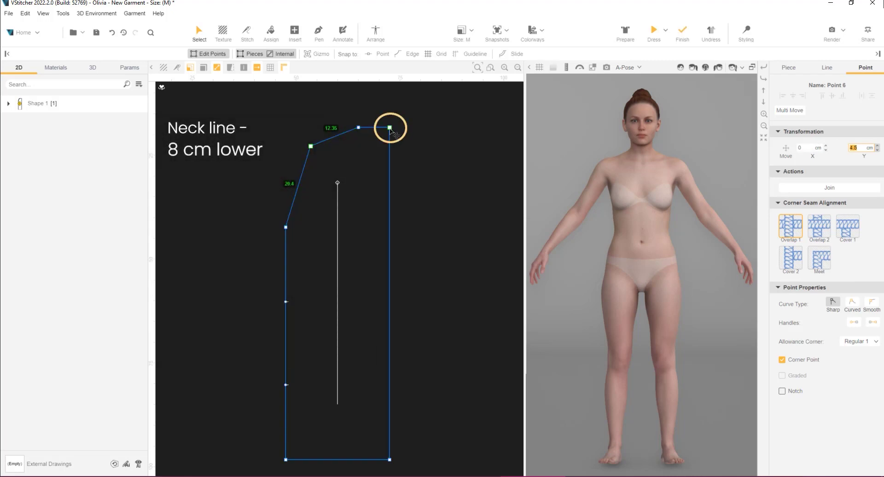
pyautogui.click(390, 127)
pyautogui.click(857, 148)
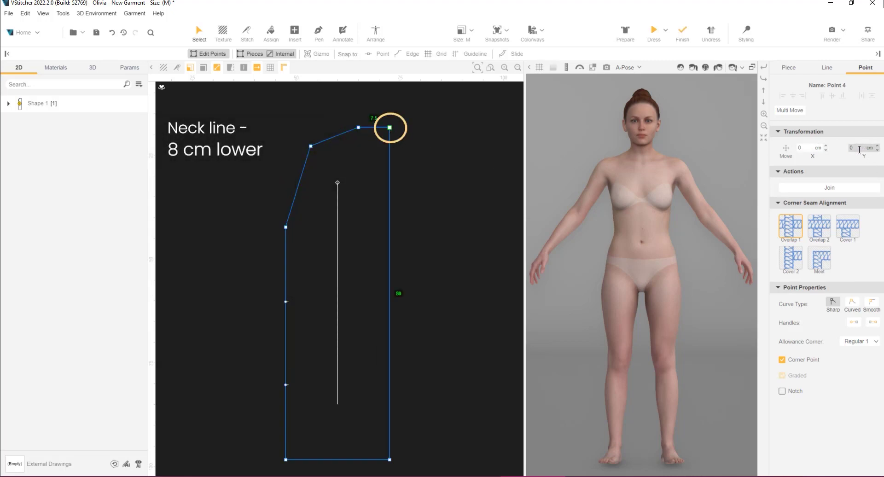
pyautogui.press('Return')
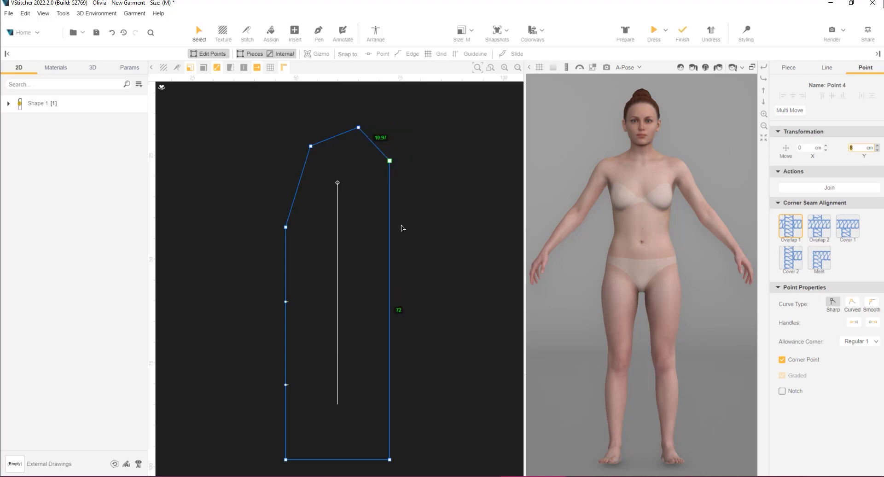
# - Select both bust points on the left edge and move them 1.5 cm inward with Move X
pyautogui.click(264, 310)
pyautogui.click(286, 302)
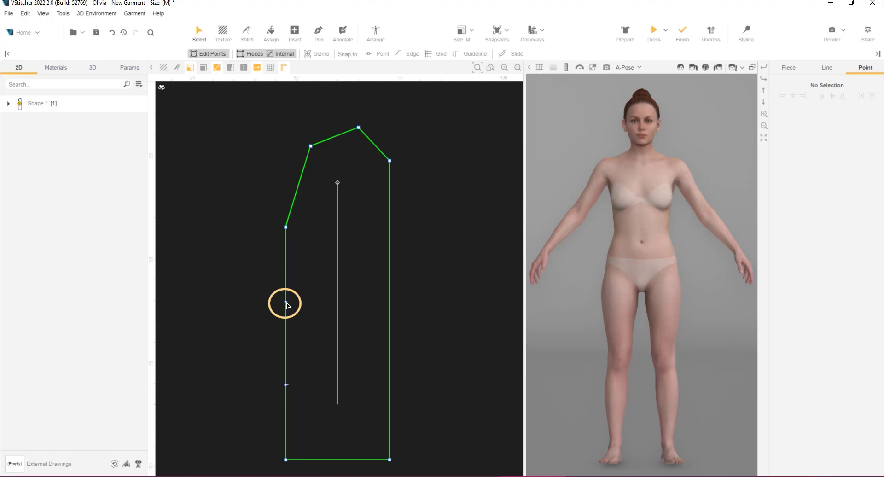
pyautogui.keyDown('shift'); pyautogui.click(286, 227); pyautogui.keyUp('shift')
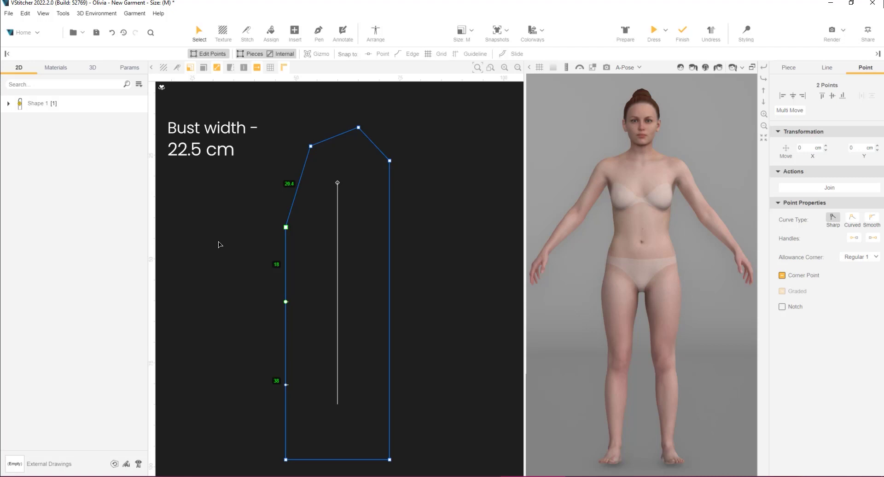
pyautogui.click(805, 147)
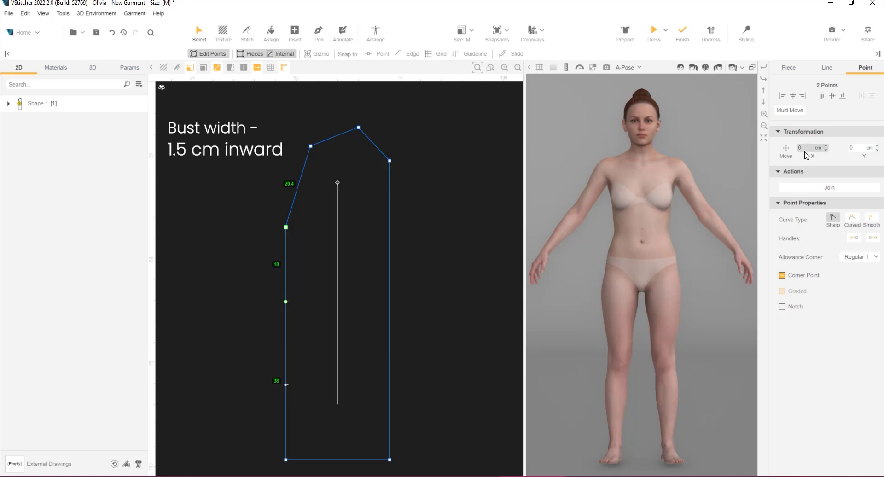
pyautogui.write('1')
pyautogui.press('Return')
# - Make the bust point curved and smooth the side seam through it
pyautogui.click(286, 384)
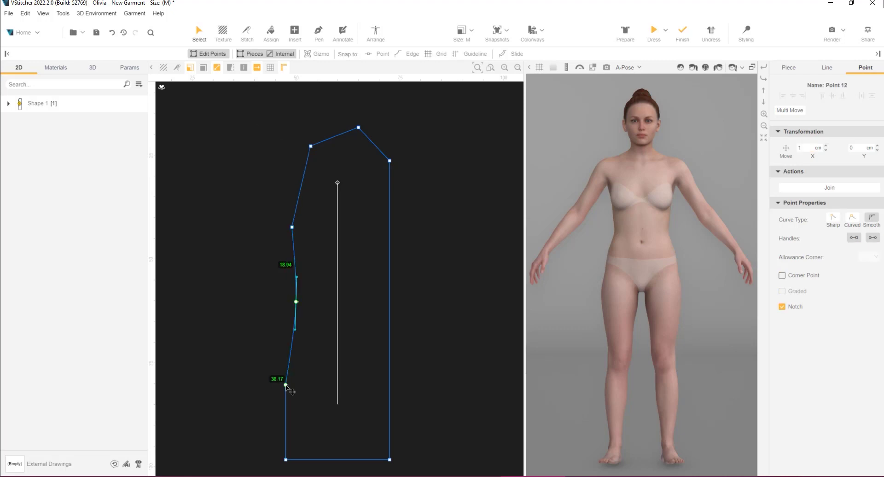
pyautogui.click(833, 218)
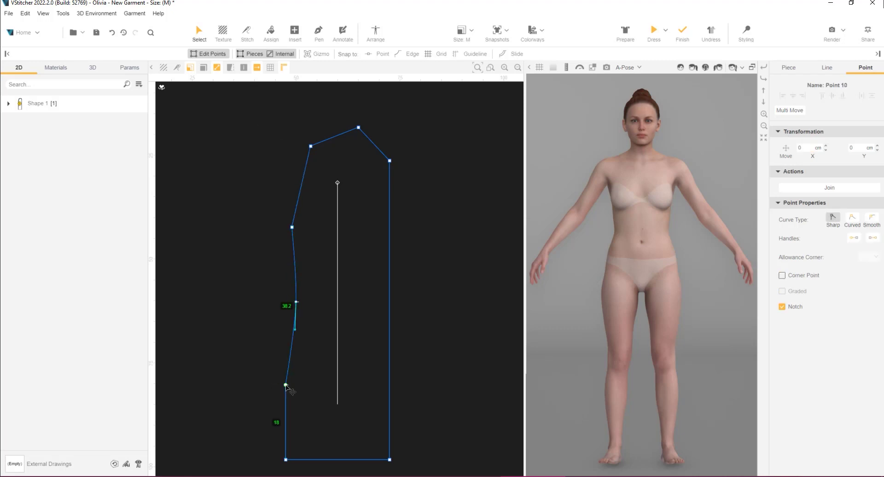
pyautogui.click(853, 217)
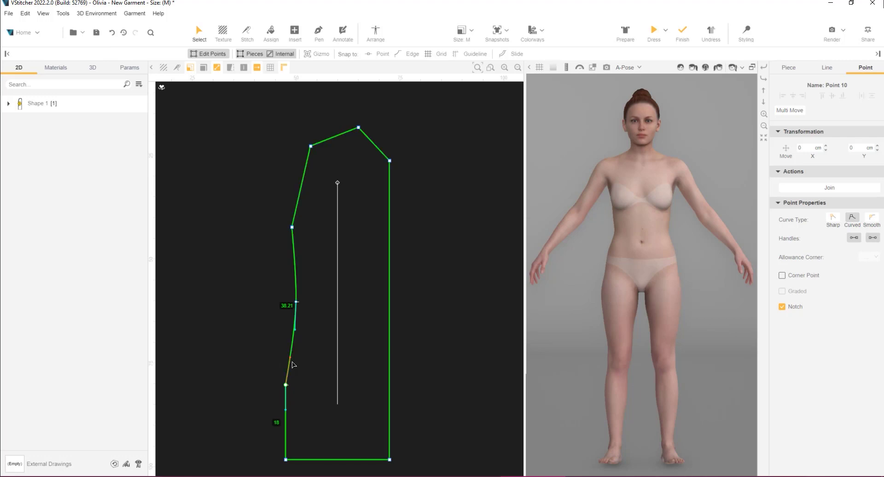
pyautogui.moveTo(290, 359); pyautogui.dragTo(286, 355)
# - Curve the underarm and neck points and drag their handles to round the armhole and neckline
pyautogui.scroll(1, 306, 373)
pyautogui.click(290, 209)
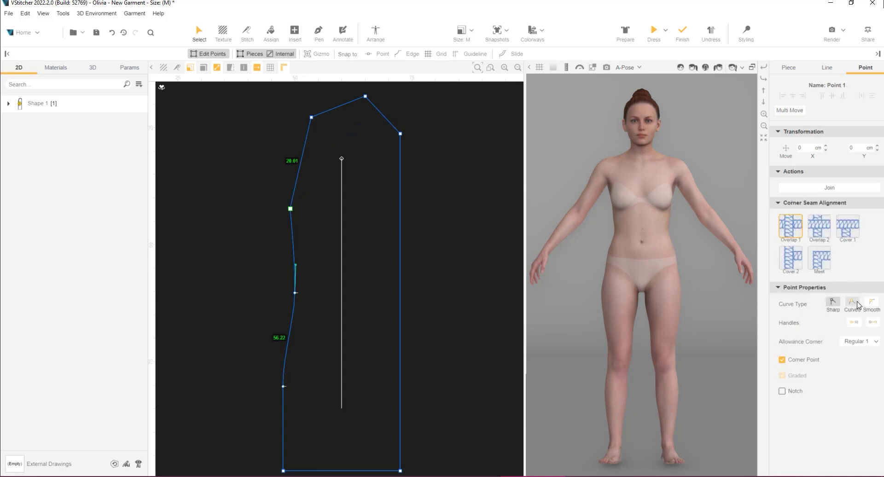
pyautogui.click(854, 303)
pyautogui.moveTo(297, 178); pyautogui.dragTo(338, 202)
pyautogui.click(401, 133)
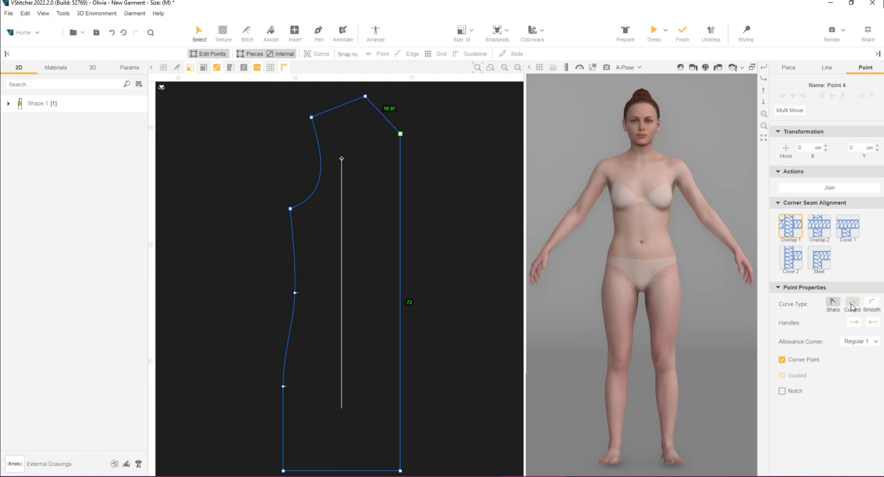
pyautogui.moveTo(385, 125); pyautogui.dragTo(375, 133)
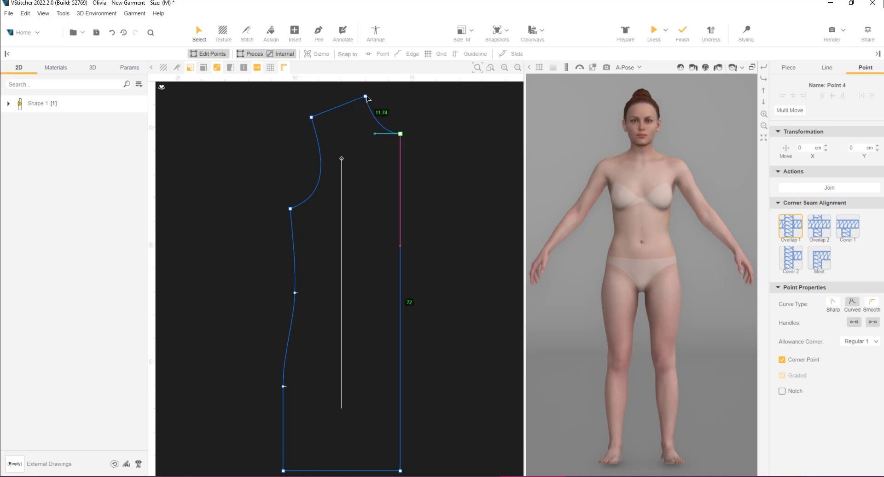
pyautogui.scroll(-1, 428, 272)
pyautogui.scroll(-2, 428, 272)
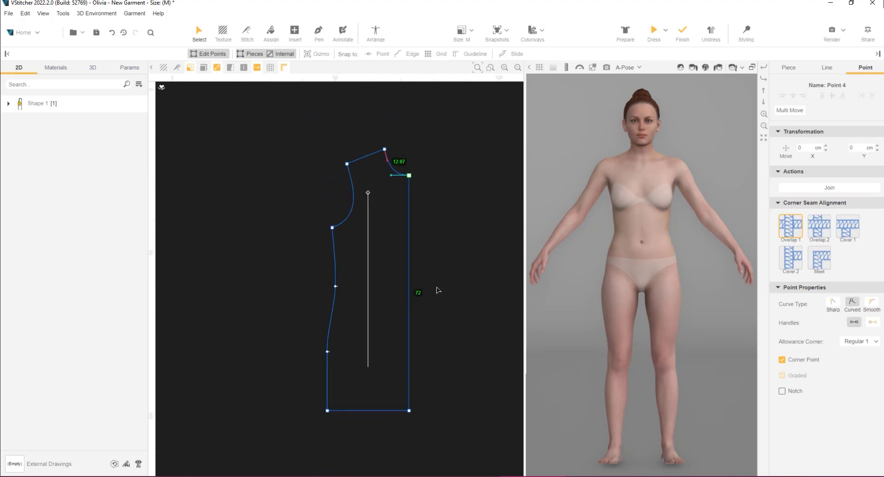
pyautogui.click(332, 228)
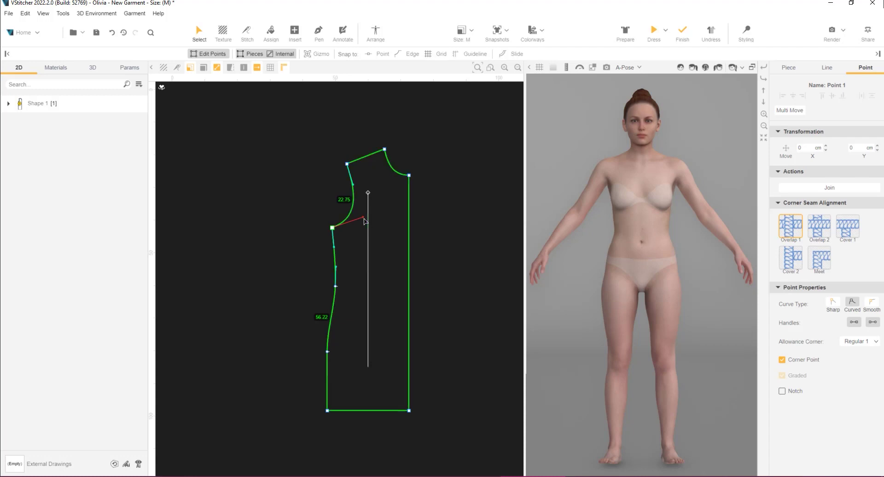
pyautogui.moveTo(364, 220); pyautogui.dragTo(360, 230)
pyautogui.click(436, 233)
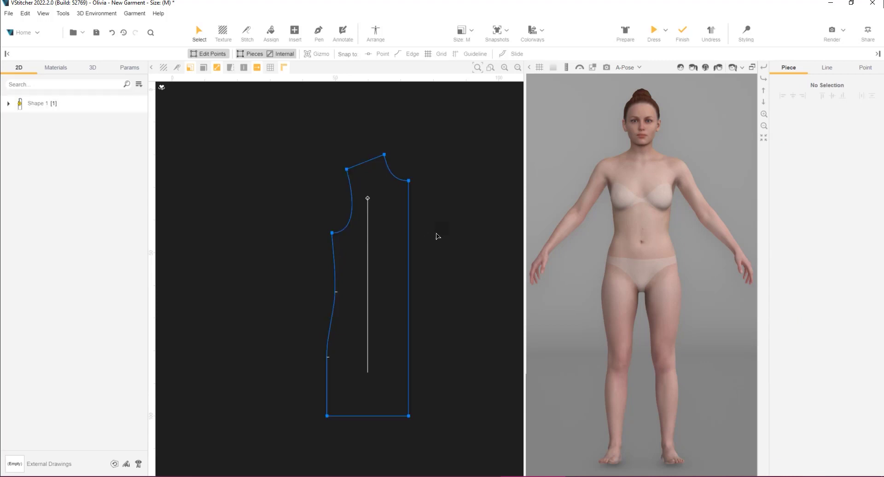
# - Drag a vertical guideline onto free canvas space beside the pattern
pyautogui.scroll(-1, 436, 237)
pyautogui.moveTo(399, 263); pyautogui.dragTo(289, 267, button='middle')
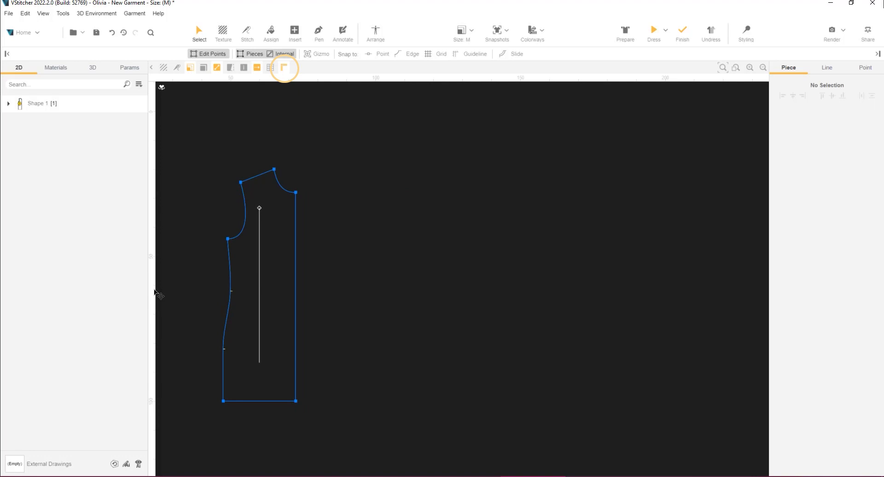
pyautogui.moveTo(155, 292); pyautogui.dragTo(470, 298)
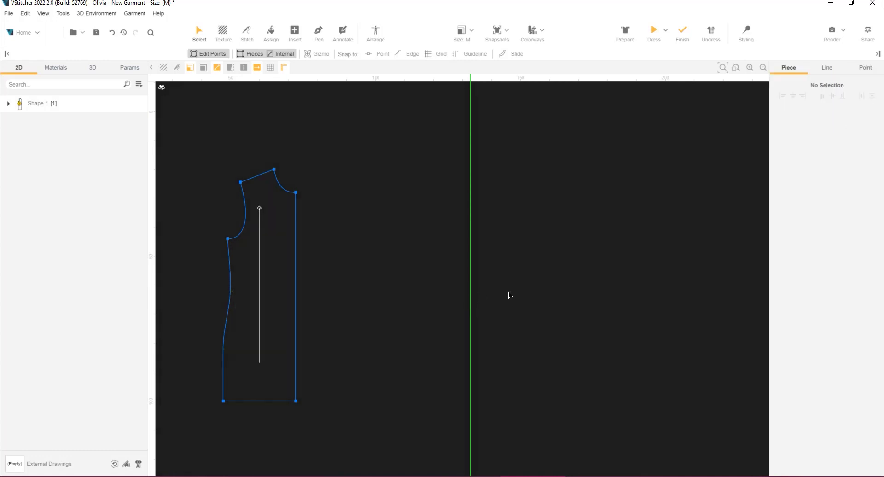
pyautogui.click(471, 288)
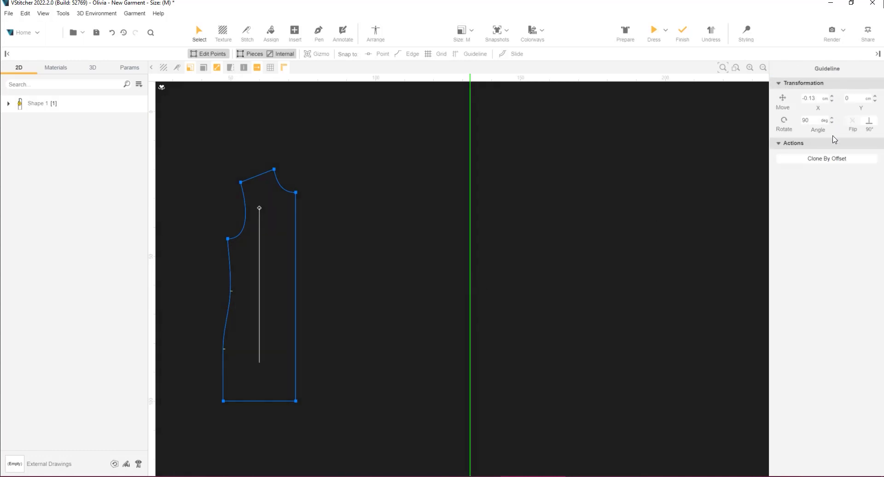
# - Clone the vertical guideline by offsets of 25, 19 and 7.5 cm
pyautogui.click(840, 159)
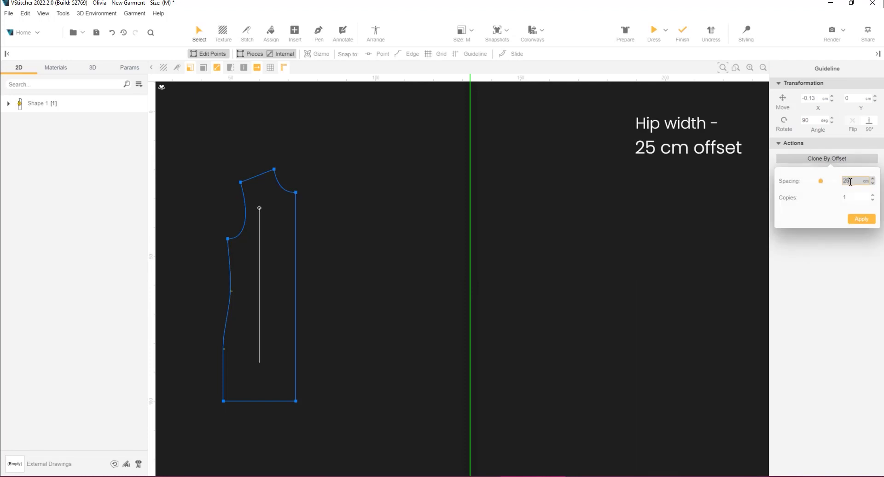
pyautogui.click(864, 219)
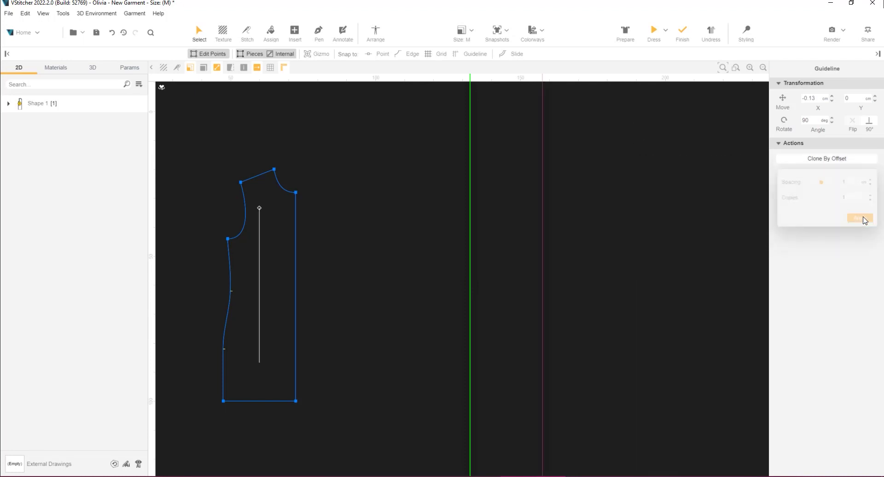
pyautogui.click(471, 124)
pyautogui.click(827, 159)
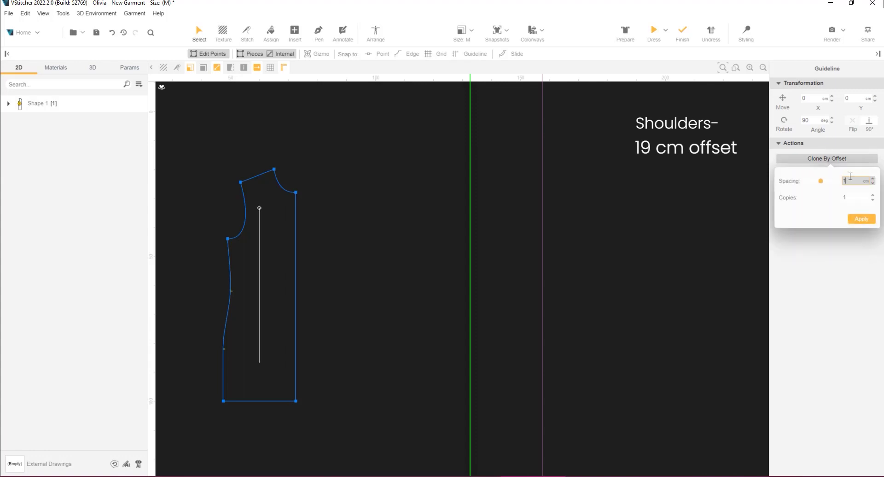
pyautogui.click(862, 219)
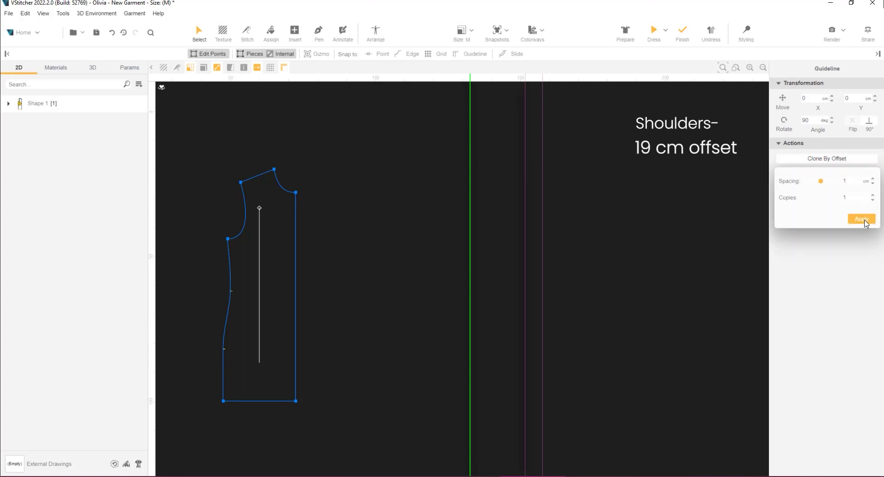
pyautogui.click(846, 160)
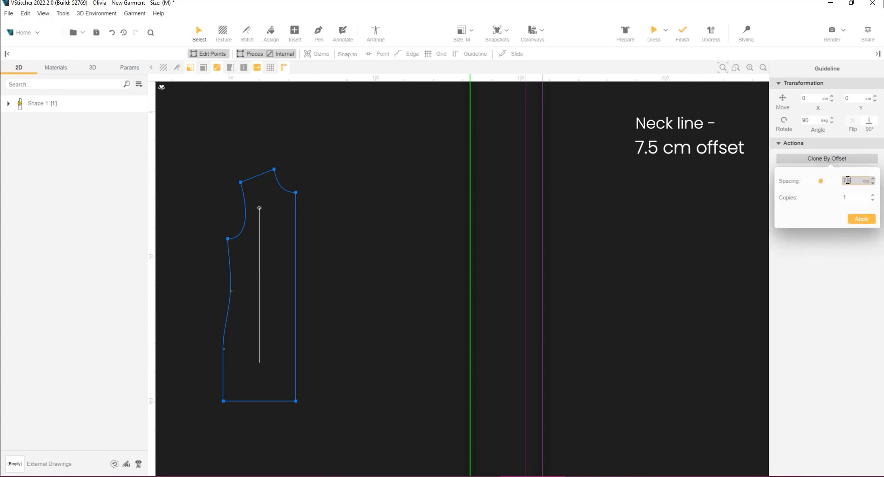
pyautogui.write('7.5')
pyautogui.click(851, 219)
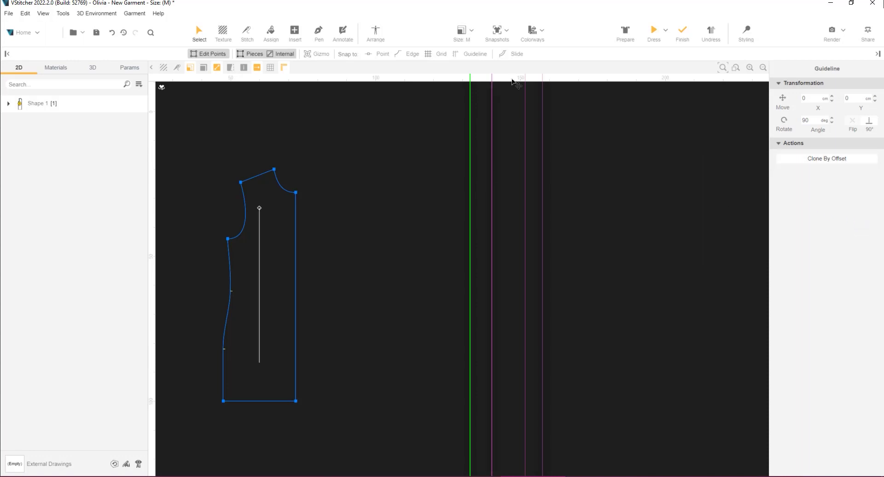
# - Place a horizontal guideline at the neck point and clone it 80 cm down for body length
pyautogui.moveTo(517, 79); pyautogui.dragTo(506, 166)
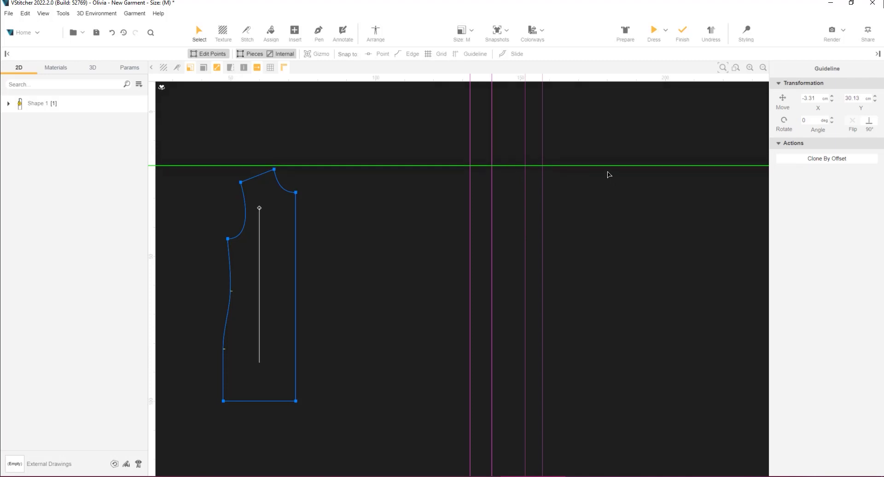
pyautogui.click(600, 181)
pyautogui.click(574, 166)
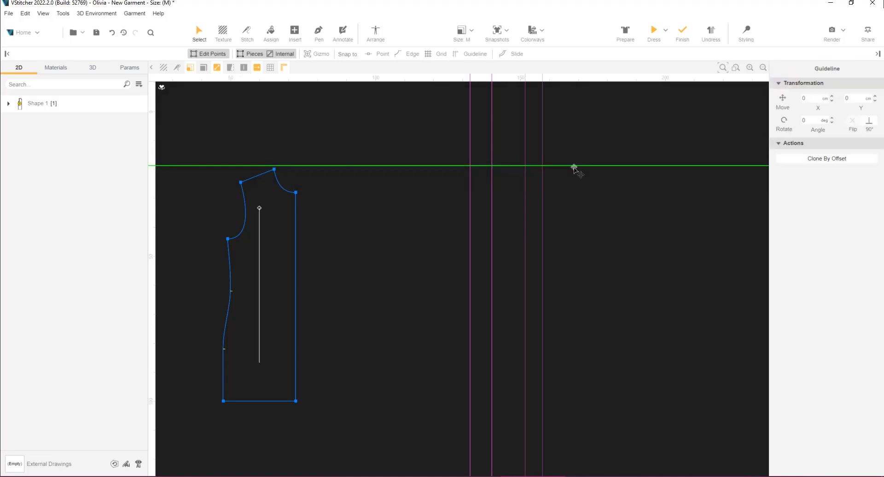
pyautogui.click(827, 159)
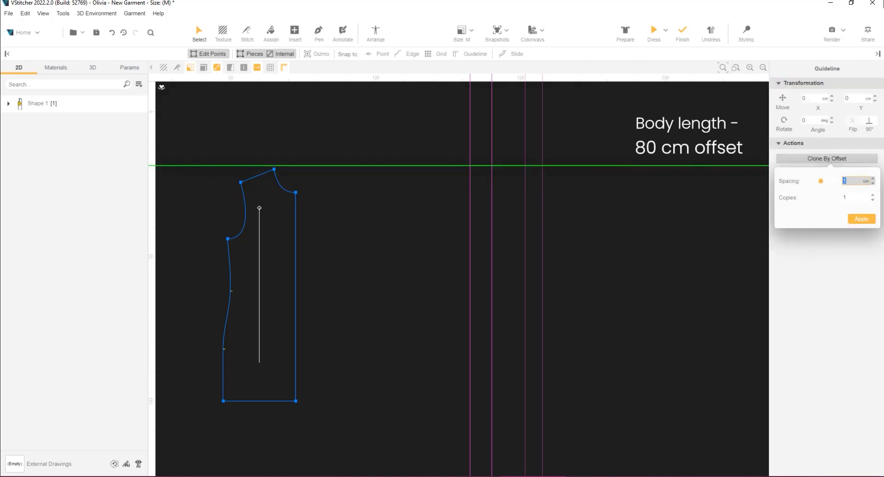
pyautogui.write('80')
pyautogui.click(859, 219)
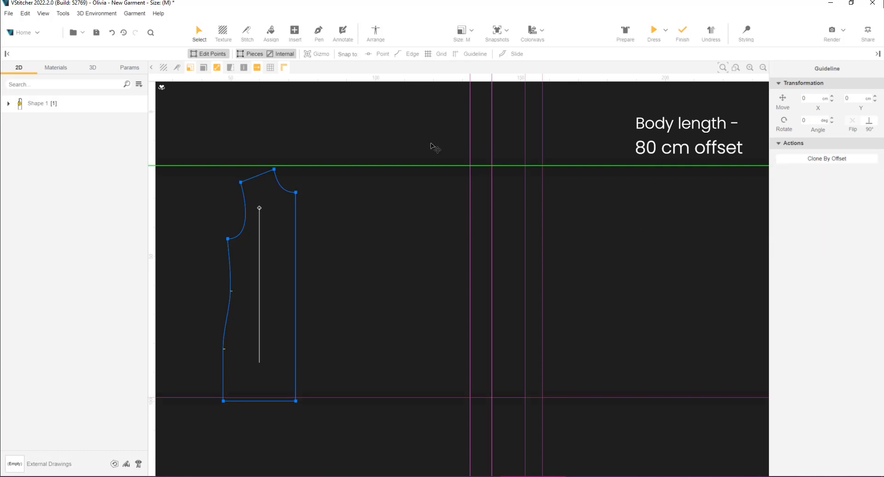
# - Add horizontal guideline copies offset 62, 42 and 24 cm for hip, waist and armhole
pyautogui.click(515, 167)
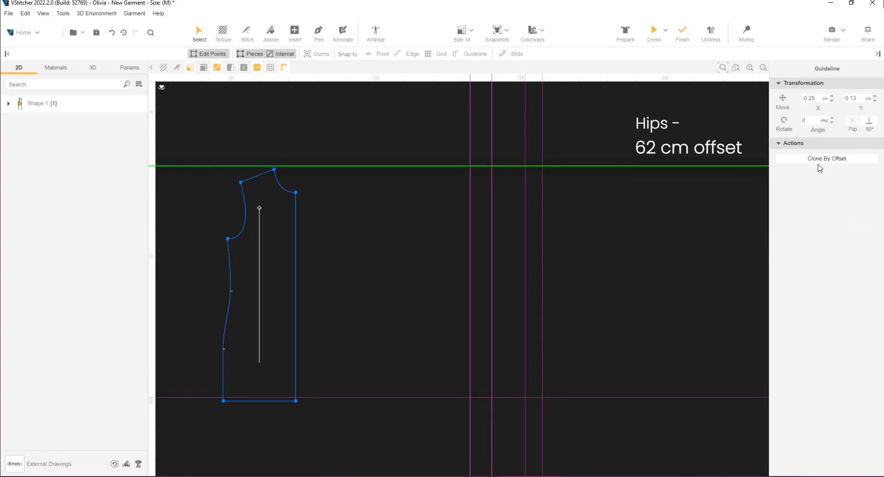
pyautogui.click(843, 158)
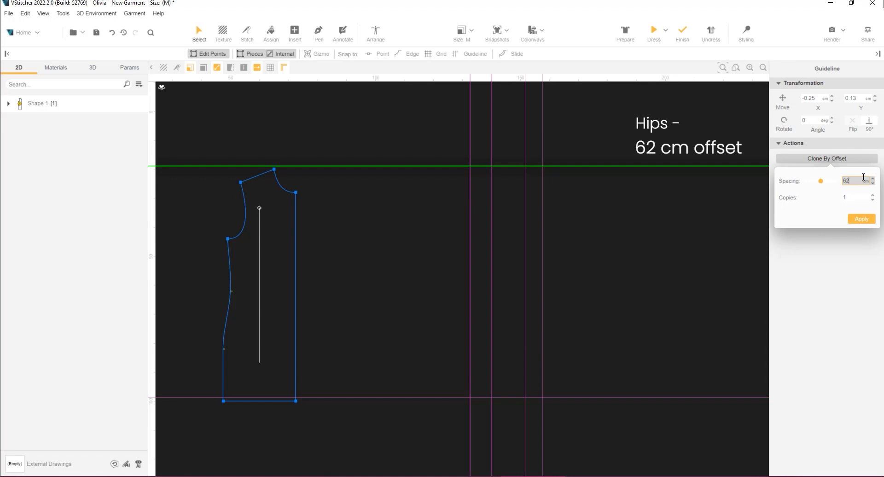
pyautogui.click(860, 220)
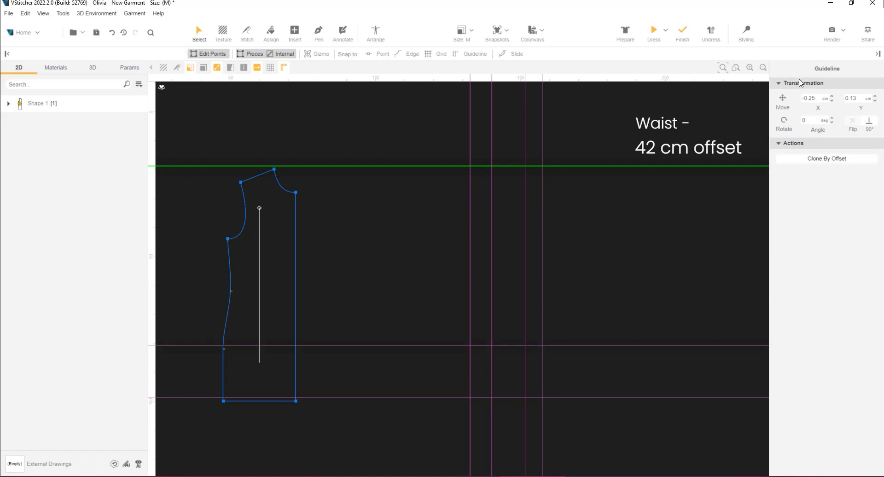
pyautogui.click(599, 167)
pyautogui.click(851, 159)
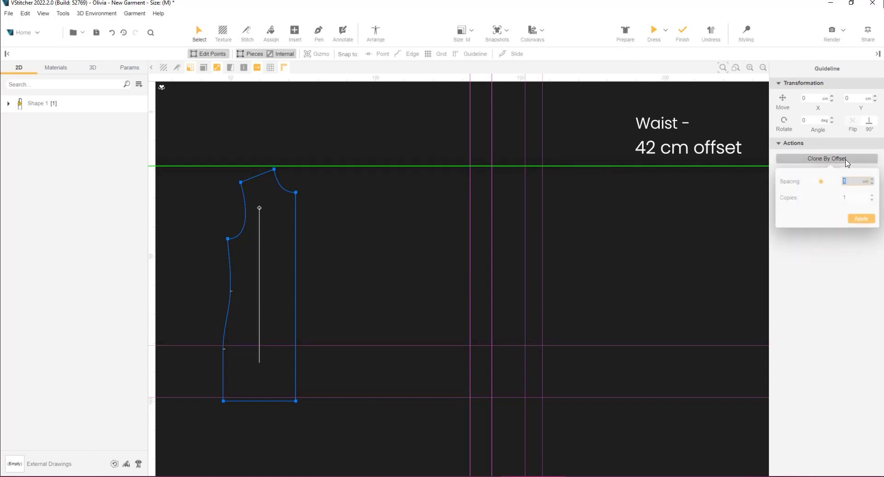
pyautogui.click(860, 220)
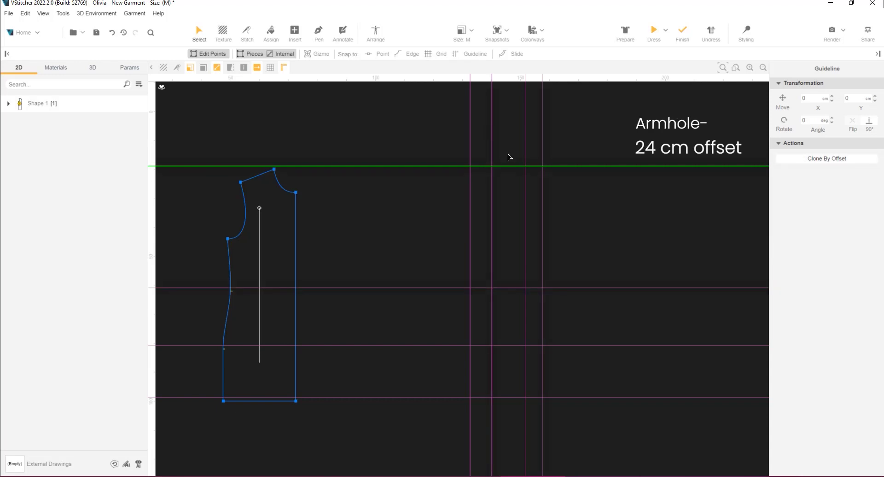
pyautogui.click(828, 160)
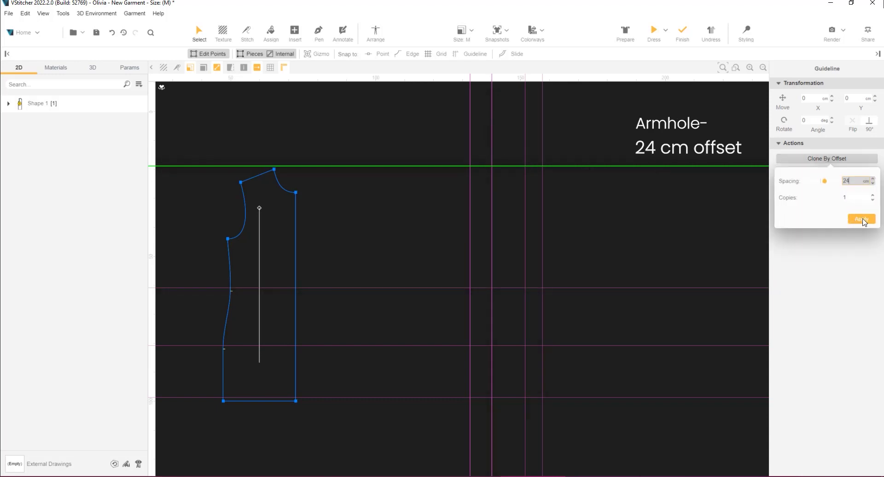
pyautogui.click(861, 219)
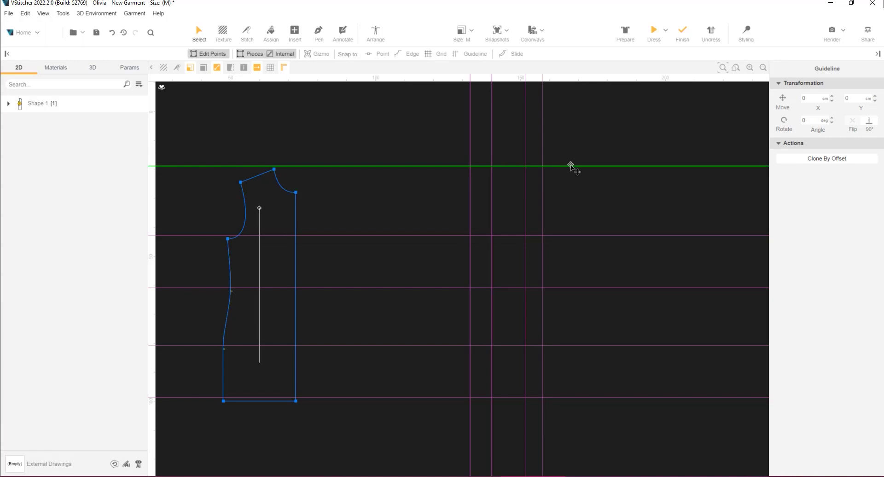
# - Clone a guideline below the top one, rotate it 16° and flip it to a 164° slope
pyautogui.click(826, 159)
pyautogui.click(861, 222)
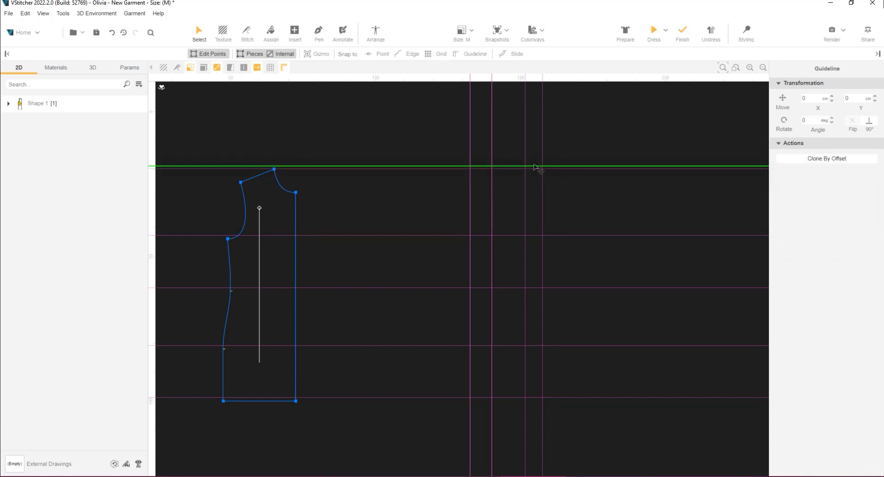
pyautogui.click(555, 169)
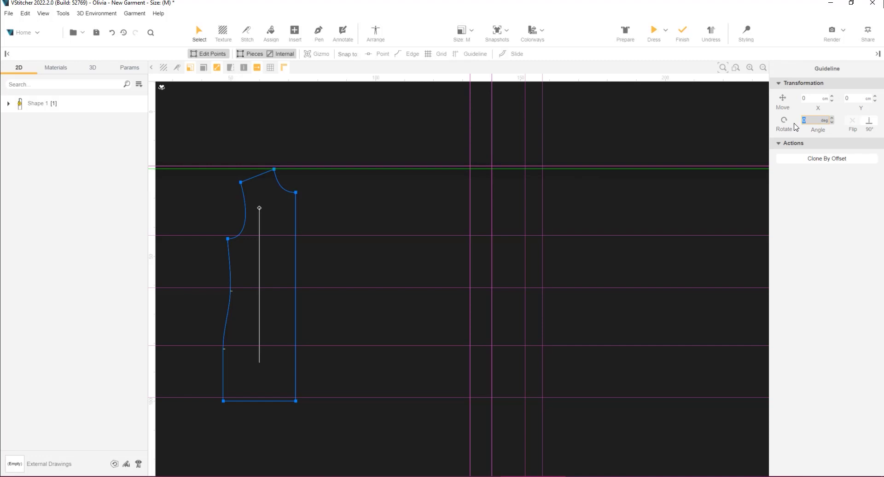
pyautogui.write('16')
pyautogui.press('Return')
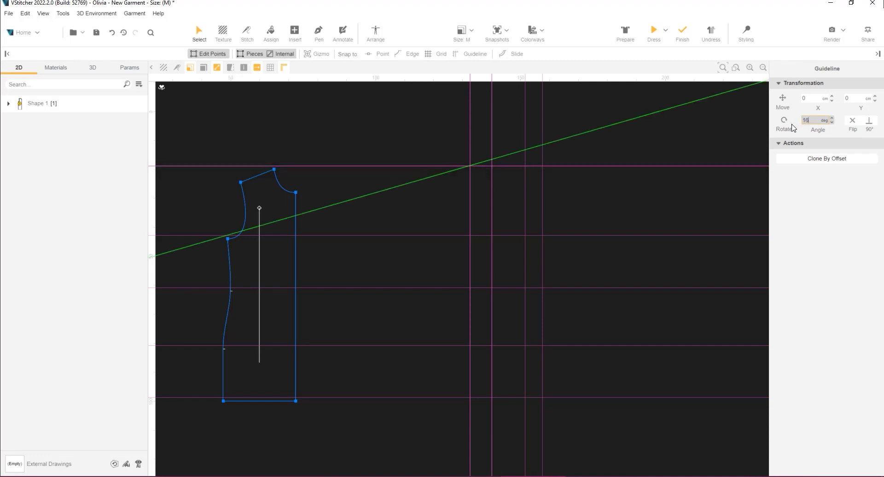
pyautogui.click(852, 123)
# - With guideline snap on, move the angled guide through the shoulder intersection and add an offset copy
pyautogui.scroll(3, 506, 172)
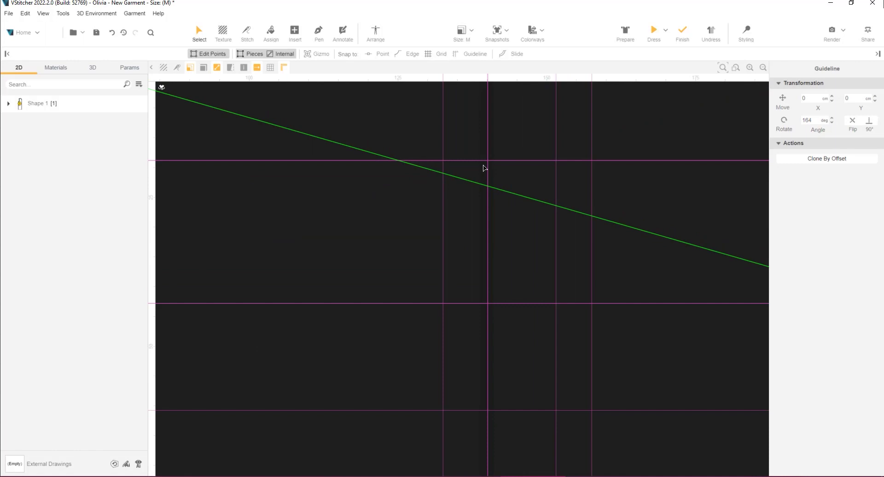
pyautogui.click(458, 55)
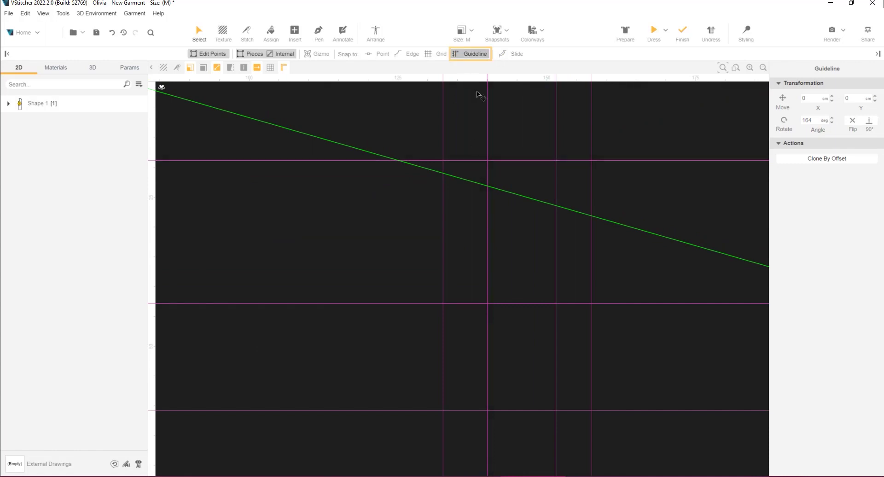
pyautogui.moveTo(495, 189); pyautogui.dragTo(488, 159)
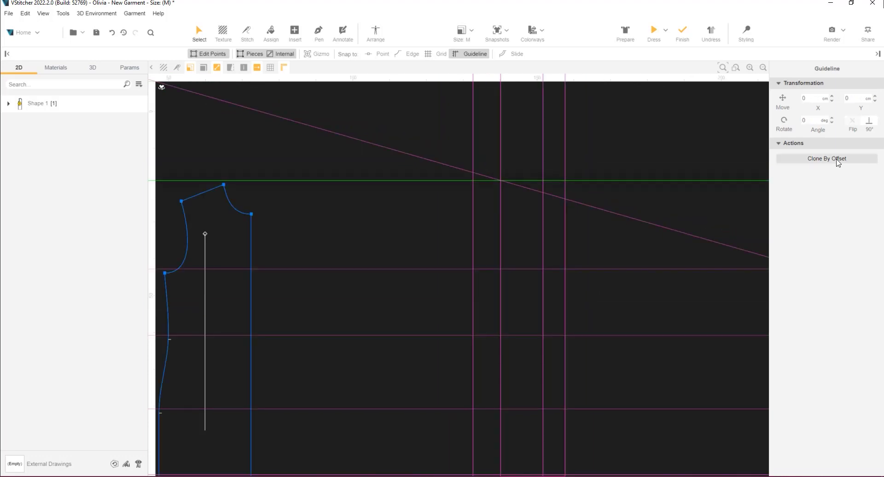
pyautogui.click(837, 161)
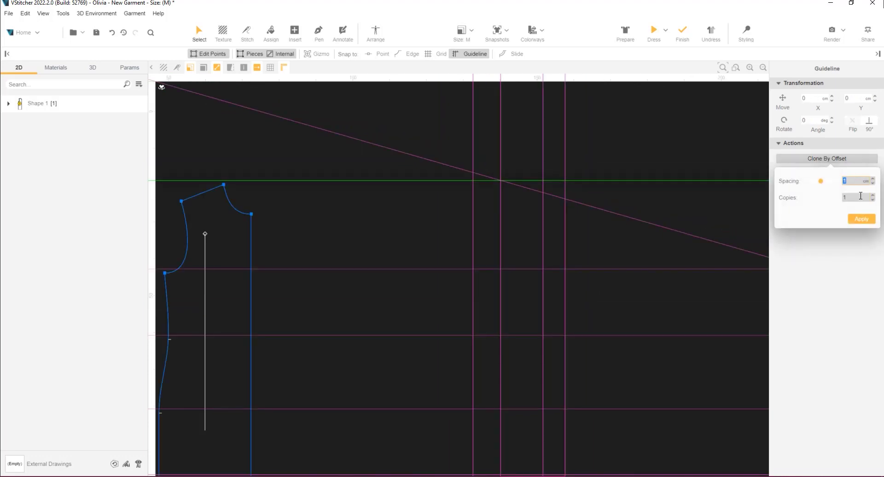
pyautogui.click(861, 219)
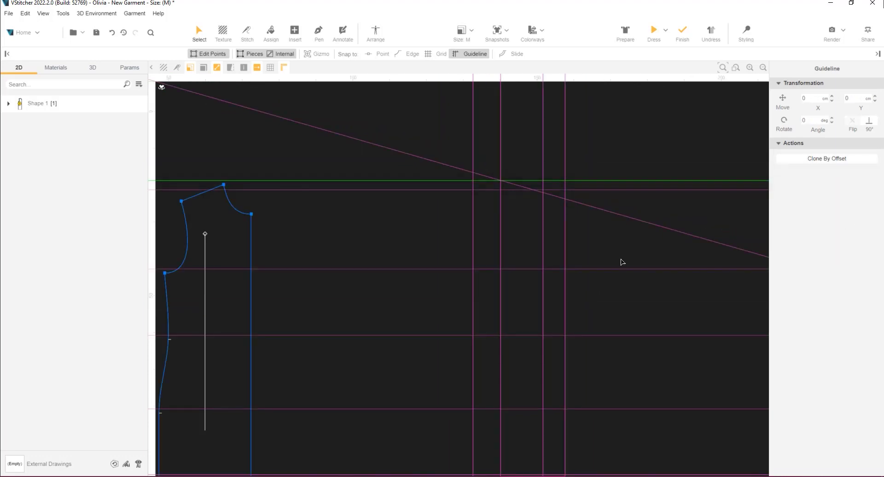
pyautogui.scroll(-1, 619, 256)
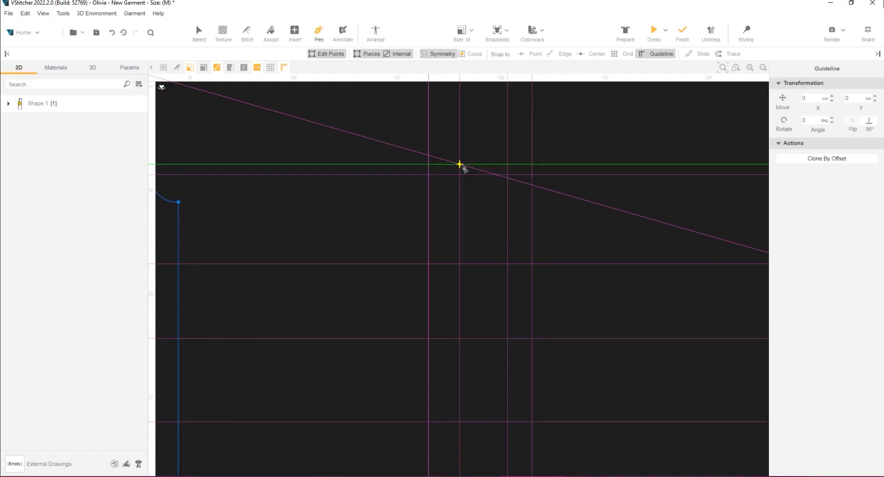
# - Pen the neck point, sloped shoulder end and a curved armhole point along the guidelines
pyautogui.click(460, 165)
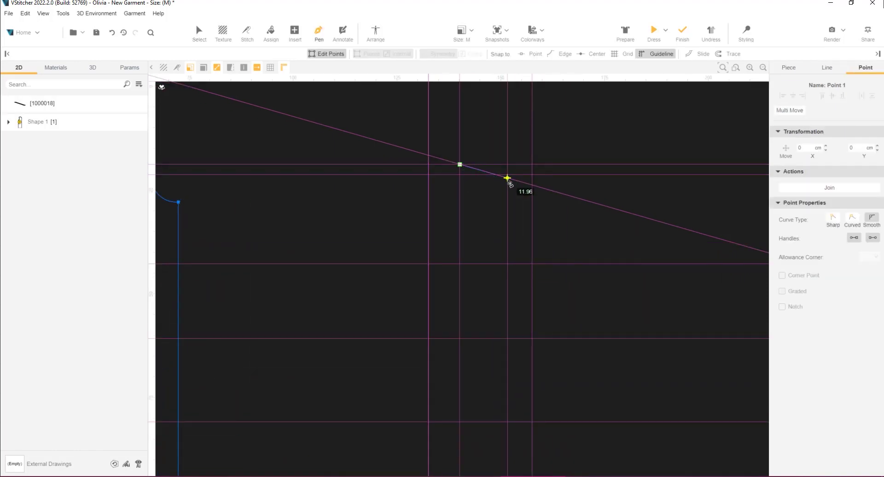
pyautogui.click(507, 177)
pyautogui.moveTo(533, 266); pyautogui.dragTo(592, 270)
pyautogui.scroll(-3, 569, 421)
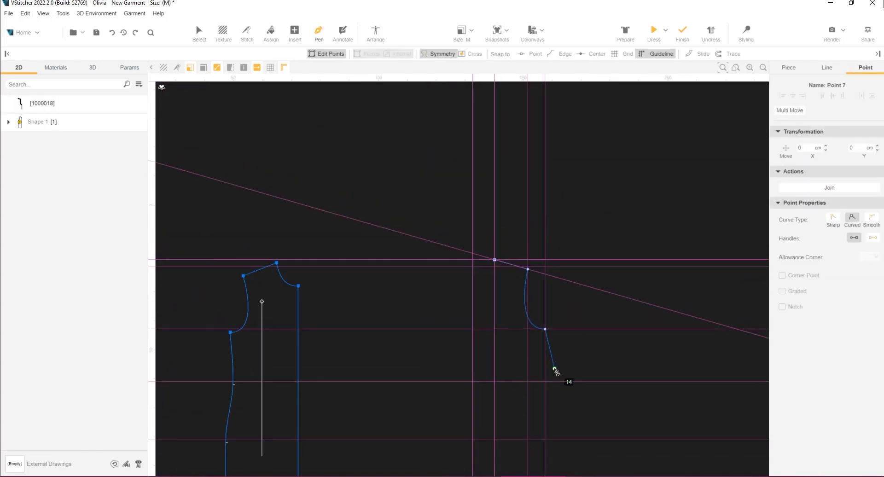
pyautogui.scroll(-1, 574, 417)
# - Add the straight side seam, hem and left corner points, closing the outline as Shape 2
pyautogui.click(551, 389)
pyautogui.click(552, 428)
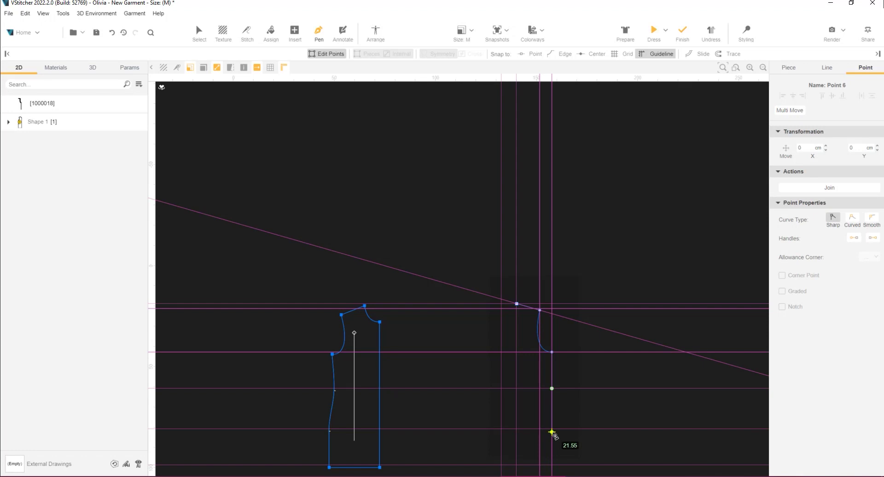
pyautogui.click(551, 465)
pyautogui.click(502, 465)
pyautogui.scroll(3, 497, 405)
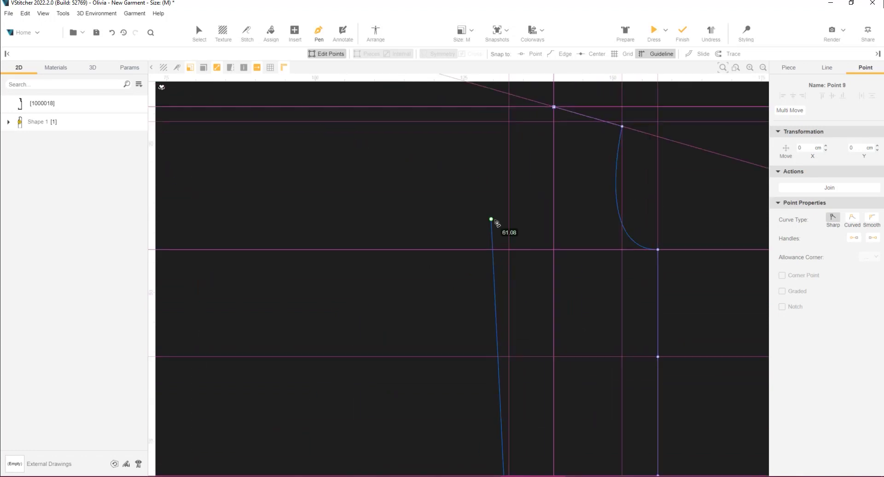
pyautogui.click(501, 309)
pyautogui.click(517, 303)
pyautogui.scroll(-3, 530, 307)
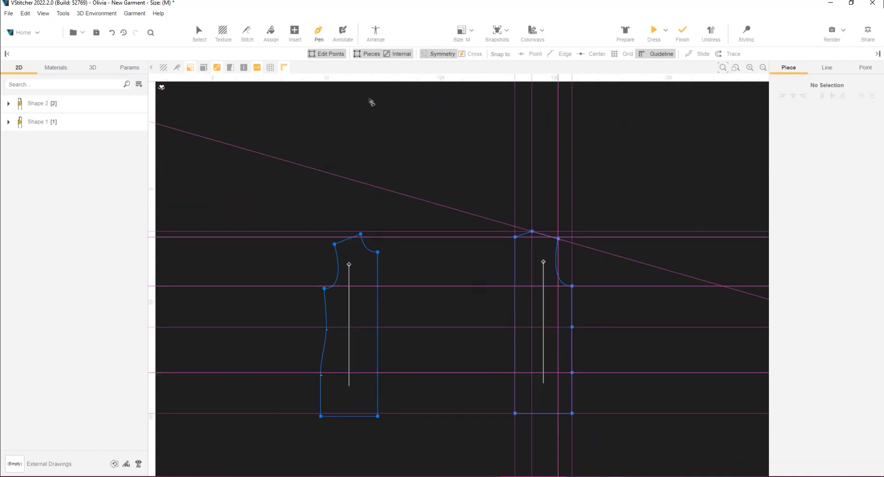
# - Hide all guidelines and move Shape 2 beside Shape 1
pyautogui.press('Escape')
pyautogui.rightClick(414, 156)
pyautogui.click(423, 201)
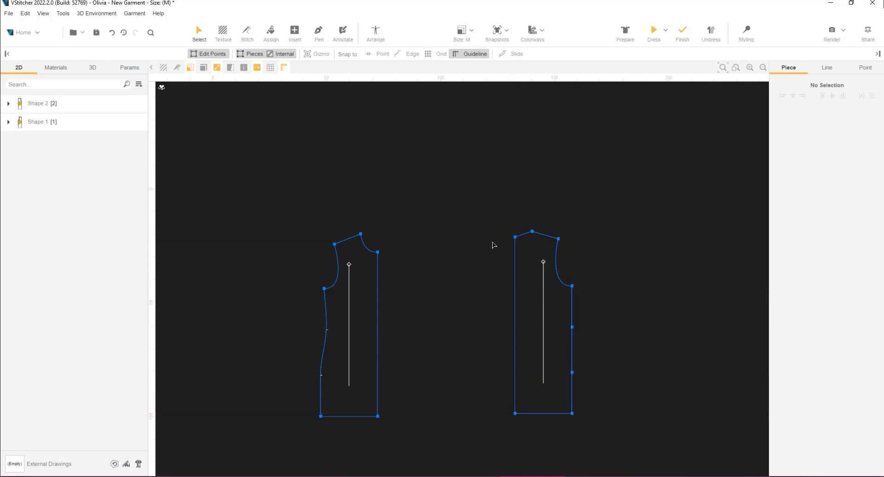
pyautogui.scroll(1, 567, 302)
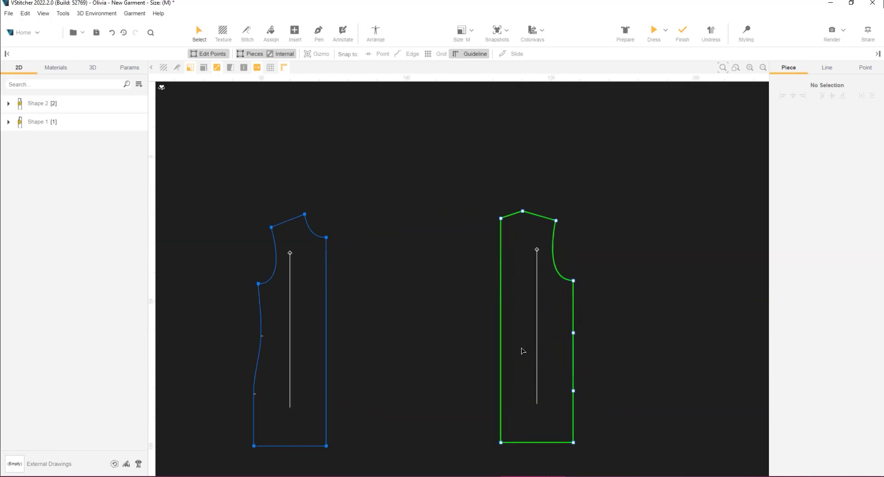
pyautogui.moveTo(511, 335); pyautogui.dragTo(377, 338)
# - Shift Shape 2's two side-seam points sideways through the X field
pyautogui.click(442, 325)
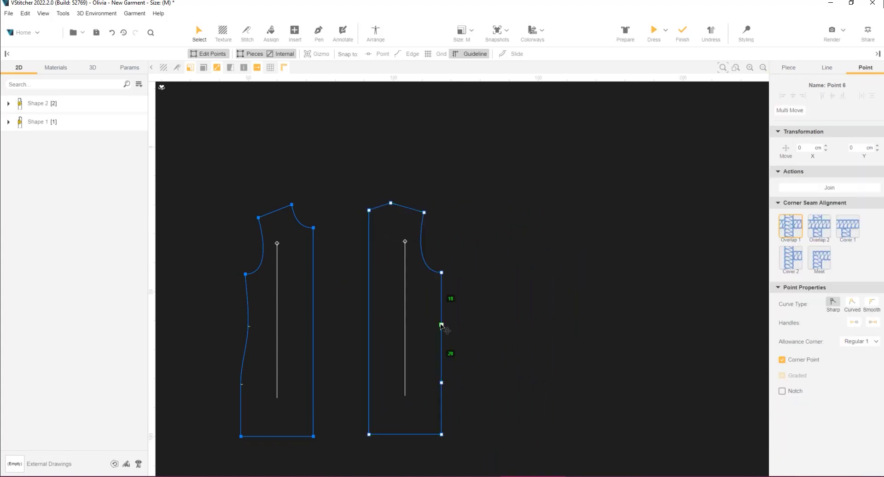
pyautogui.click(442, 275)
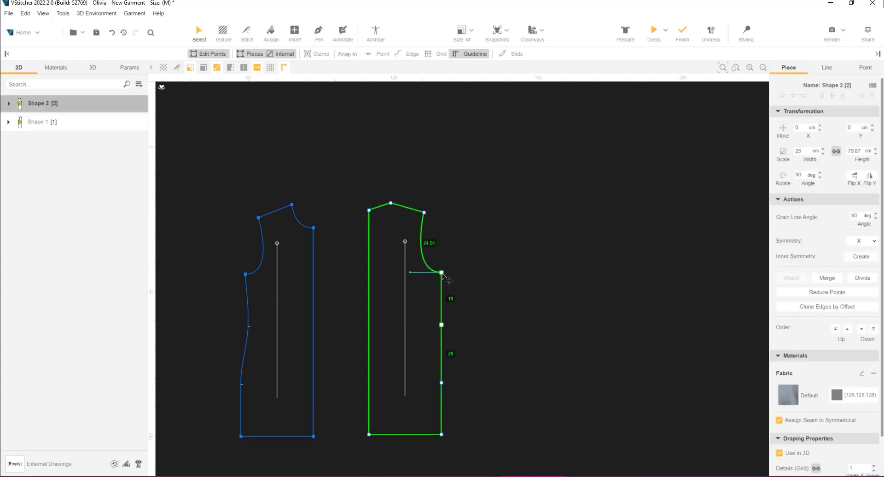
pyautogui.click(441, 273)
pyautogui.keyDown('shift'); pyautogui.click(442, 324); pyautogui.keyUp('shift')
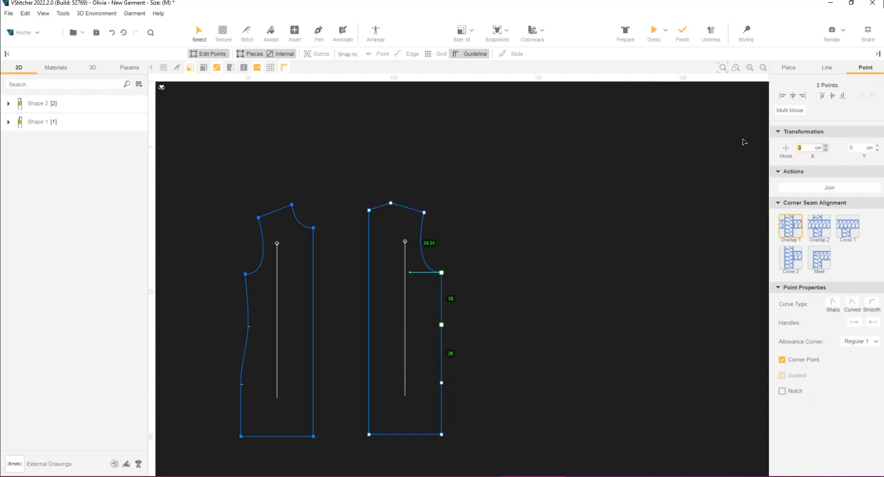
pyautogui.press('Return')
# - Make Shape 2's back neckline corner and lower side-seam point Curved
pyautogui.scroll(1, 389, 327)
pyautogui.click(366, 195)
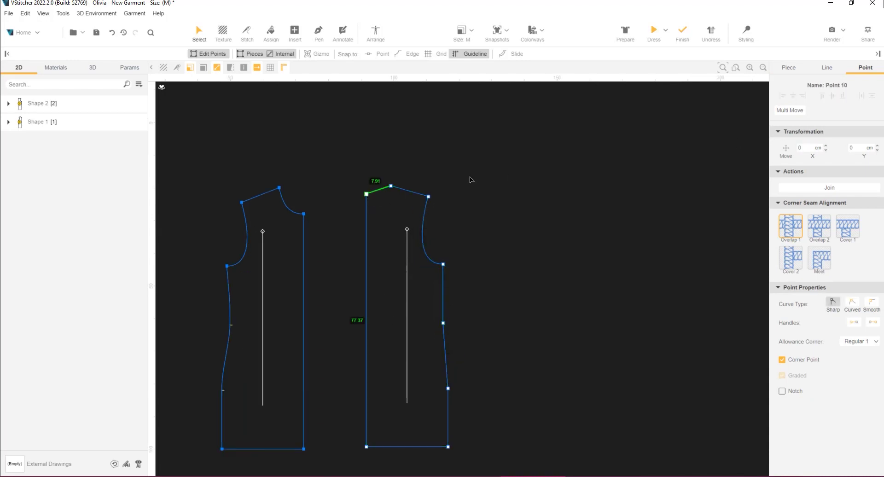
pyautogui.click(853, 304)
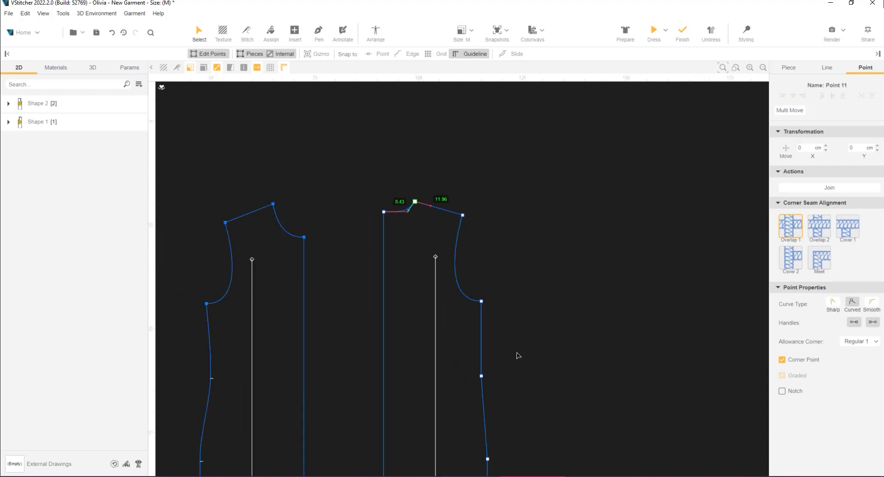
pyautogui.scroll(-1, 517, 355)
pyautogui.click(487, 373)
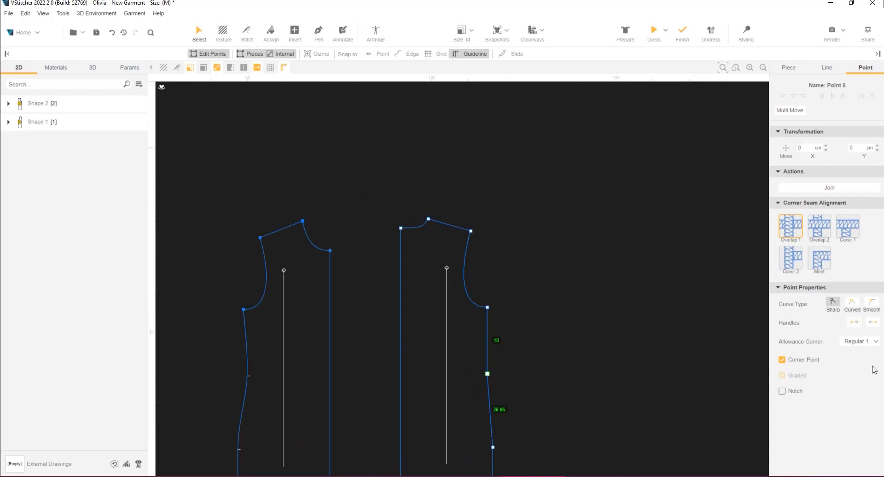
pyautogui.scroll(-3, 544, 307)
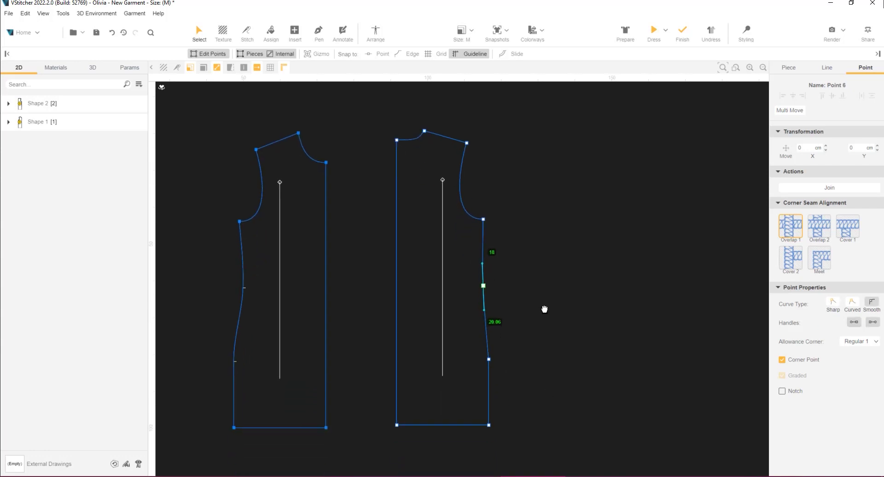
pyautogui.click(492, 360)
pyautogui.scroll(3, 492, 359)
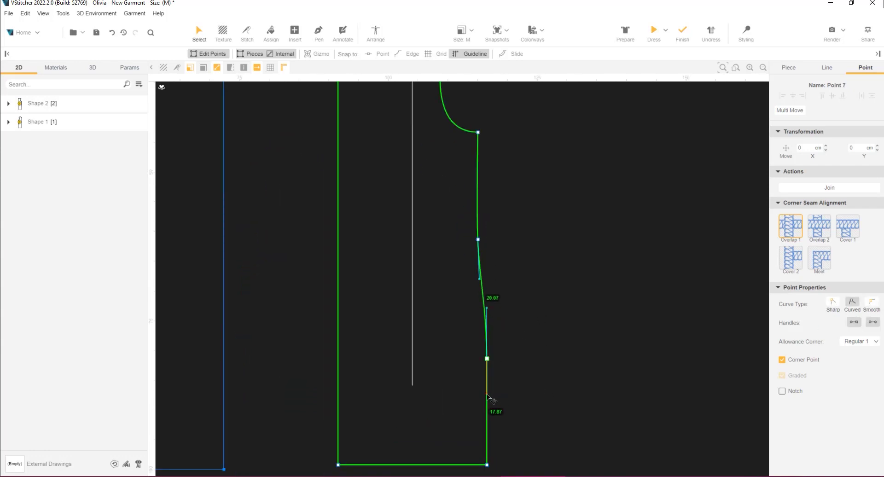
pyautogui.scroll(-2, 498, 404)
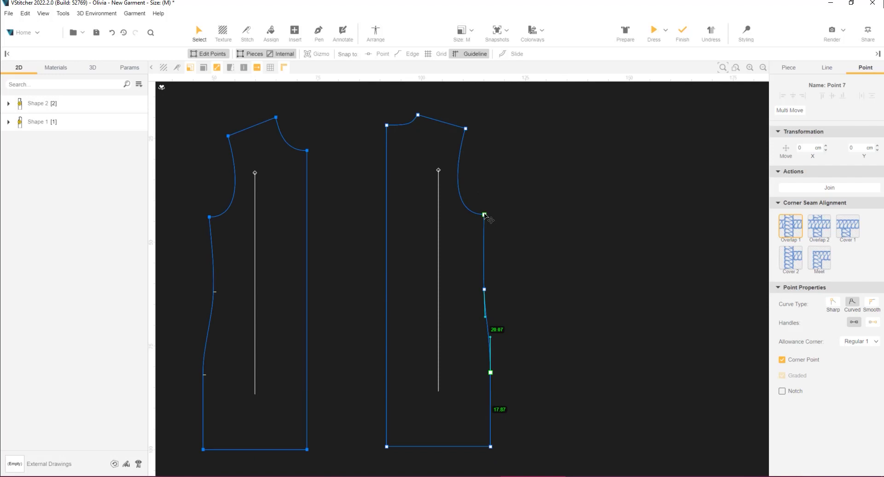
pyautogui.scroll(-2, 485, 215)
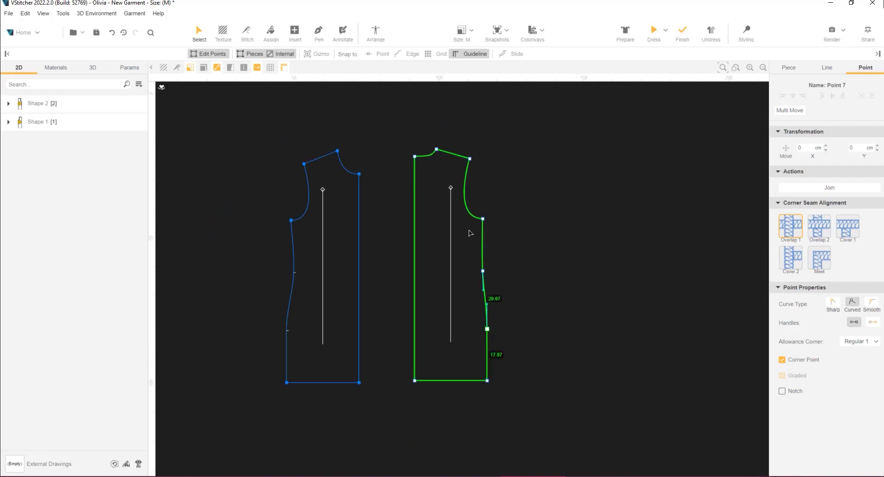
# - Unfold Shape 1 about its right centre edge and make Shape 2 edge-symmetric about its left edge
pyautogui.click(360, 265)
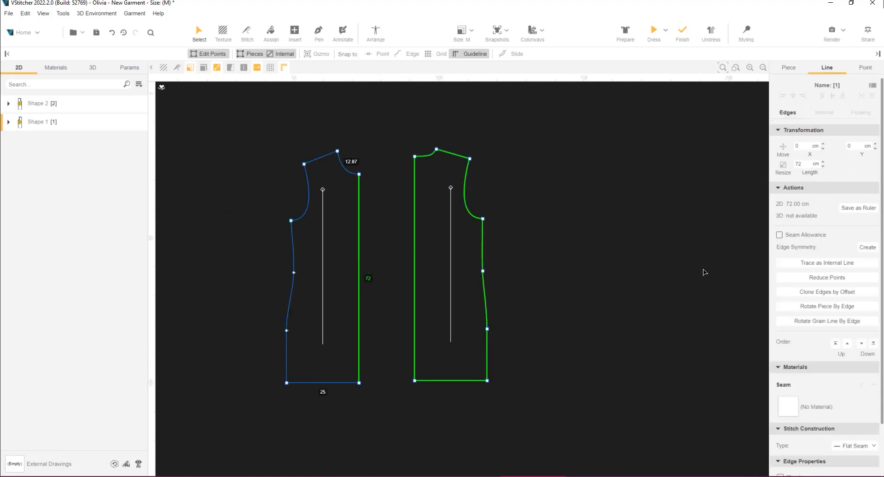
pyautogui.click(869, 248)
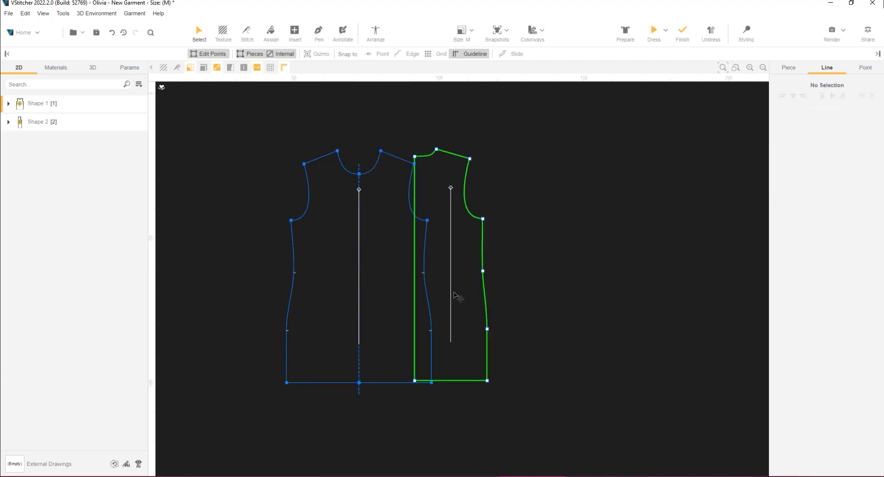
pyautogui.moveTo(468, 309); pyautogui.dragTo(586, 310)
pyautogui.click(537, 293)
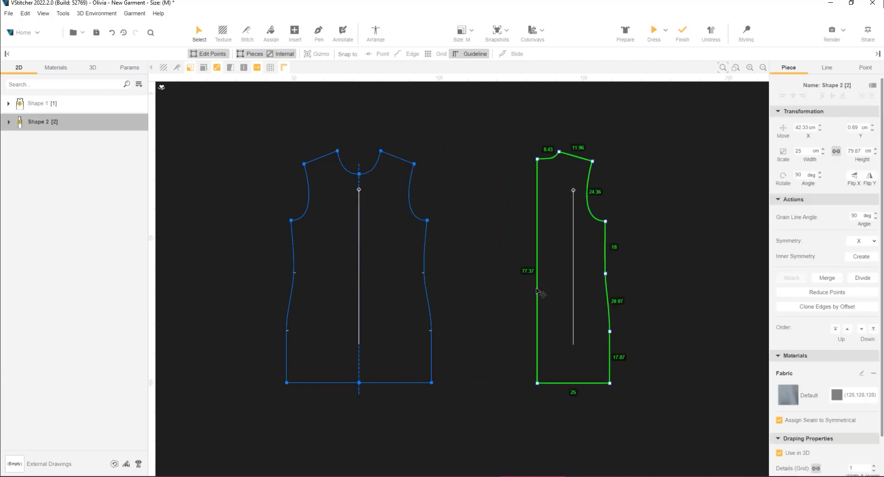
pyautogui.click(868, 247)
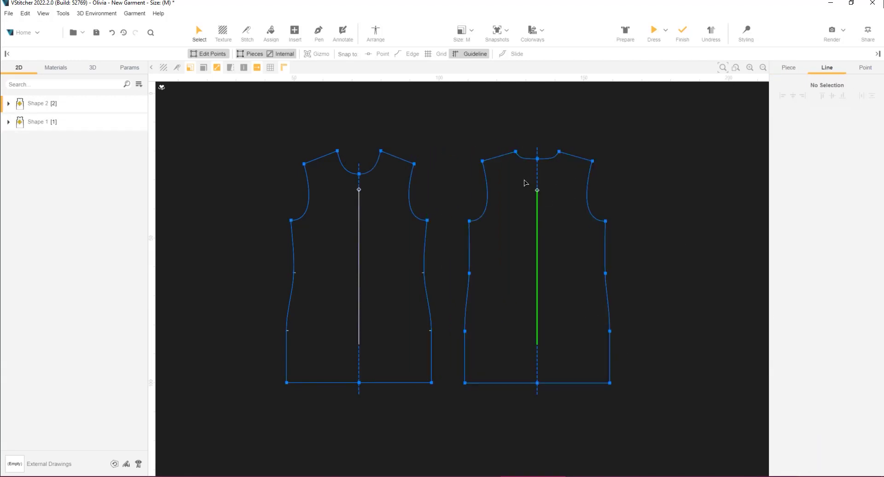
pyautogui.click(516, 152)
# - Select both neckline points and start walking the pieces along the armhole edge
pyautogui.keyDown('ctrl'); pyautogui.click(380, 149); pyautogui.keyUp('ctrl')
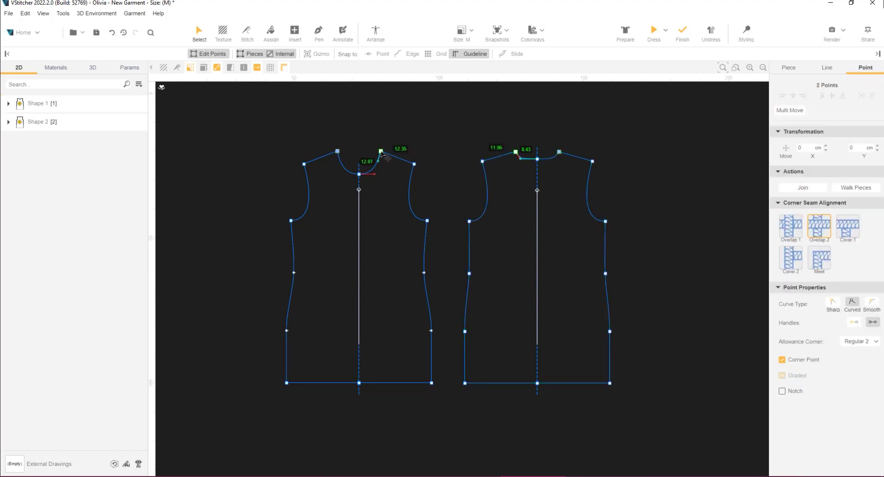
pyautogui.rightClick(380, 149)
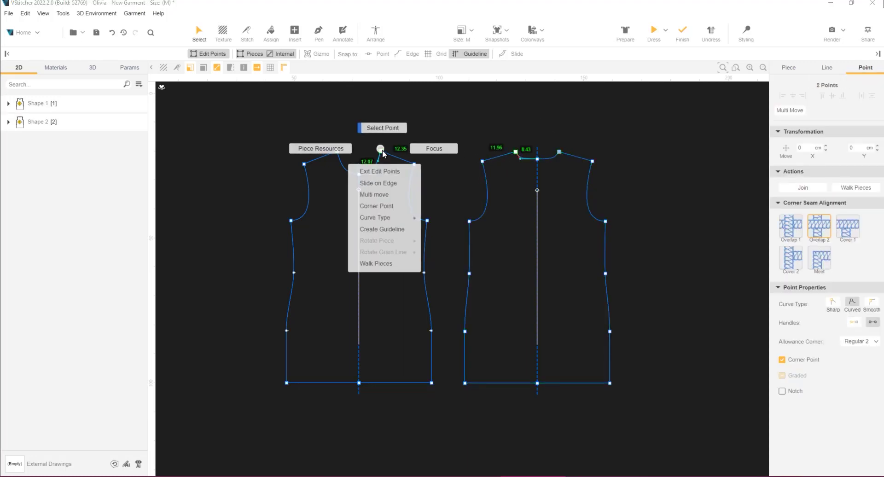
pyautogui.click(392, 263)
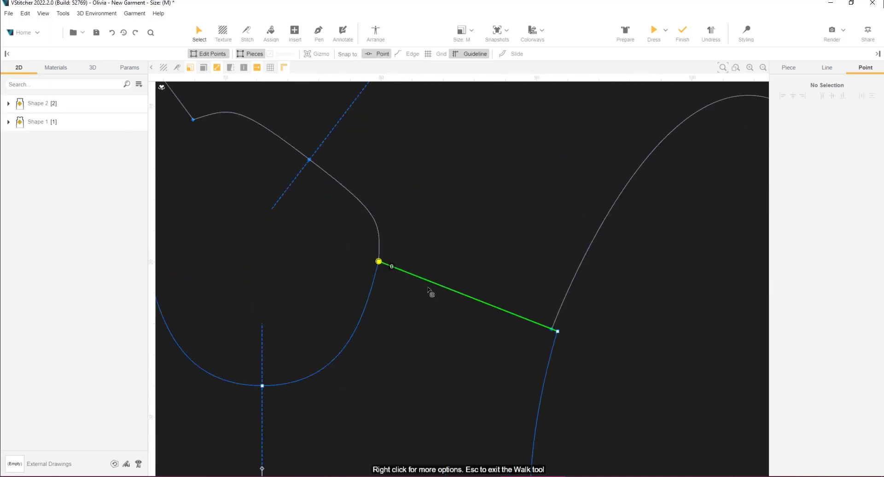
pyautogui.scroll(1, 430, 291)
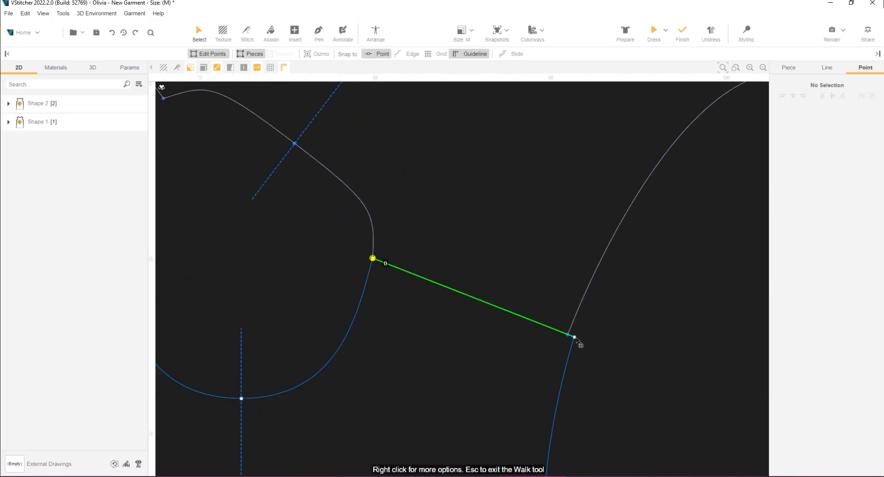
pyautogui.click(578, 341)
pyautogui.scroll(-3, 589, 373)
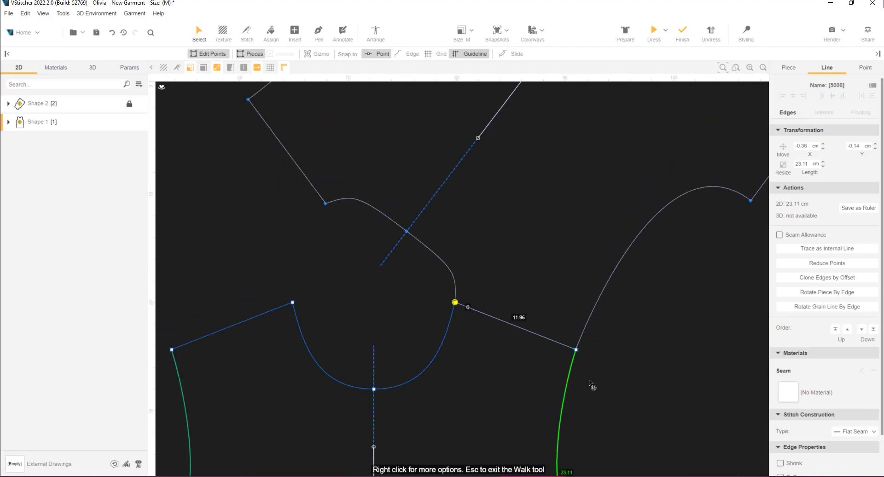
pyautogui.moveTo(588, 386); pyautogui.dragTo(511, 247, button='middle')
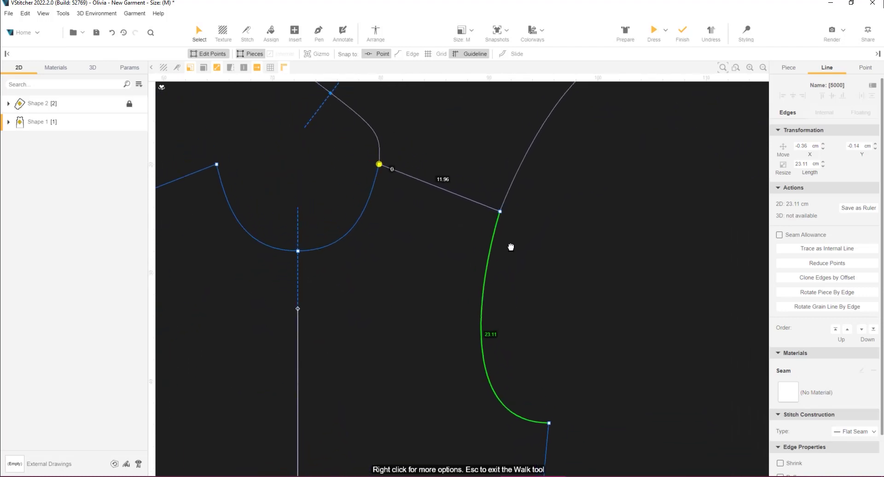
# - Drag the armhole corner's curve handles to reshape the first piece's armhole at the shoulder
pyautogui.click(500, 212)
pyautogui.moveTo(479, 281); pyautogui.dragTo(471, 274)
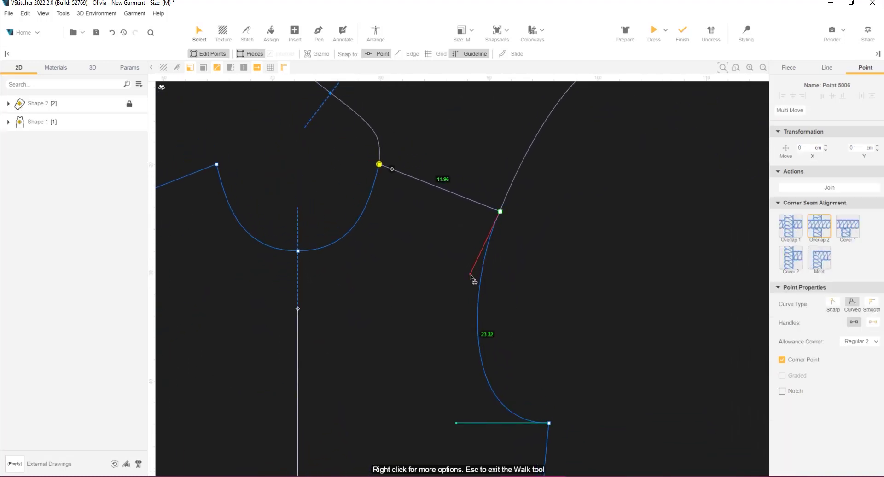
pyautogui.scroll(-2, 487, 293)
pyautogui.moveTo(463, 395); pyautogui.dragTo(476, 394)
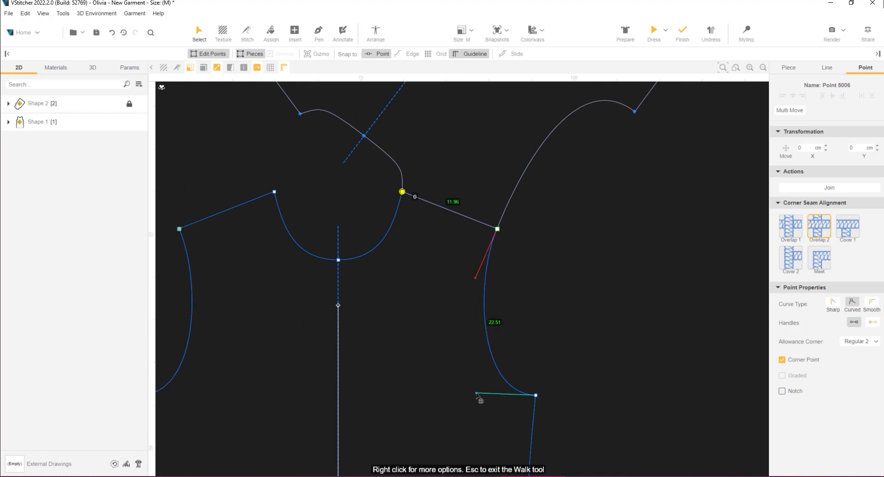
pyautogui.click(417, 295)
pyautogui.scroll(-1, 413, 280)
pyautogui.moveTo(411, 279); pyautogui.dragTo(512, 435, button='middle')
pyautogui.scroll(8, 511, 375)
# - Unlock to swap the fixed piece and reshape the other piece's armhole curve at the join
pyautogui.rightClick(557, 282)
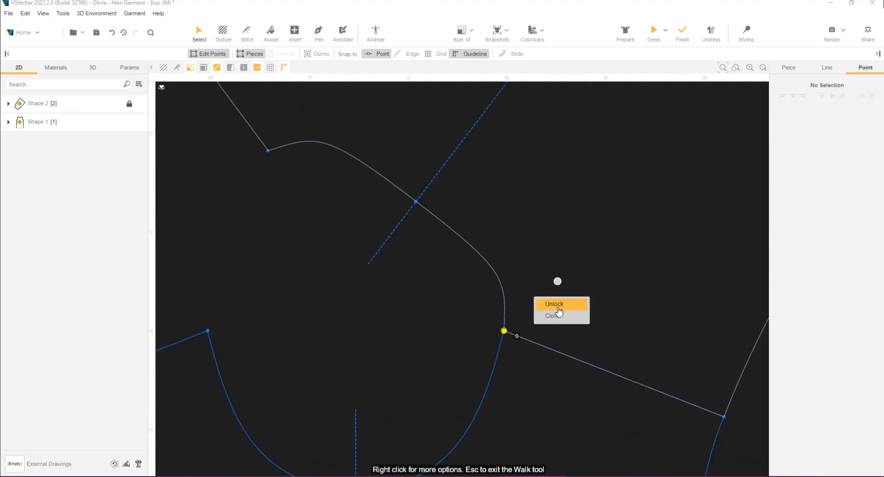
pyautogui.click(558, 307)
pyautogui.click(535, 343)
pyautogui.click(505, 331)
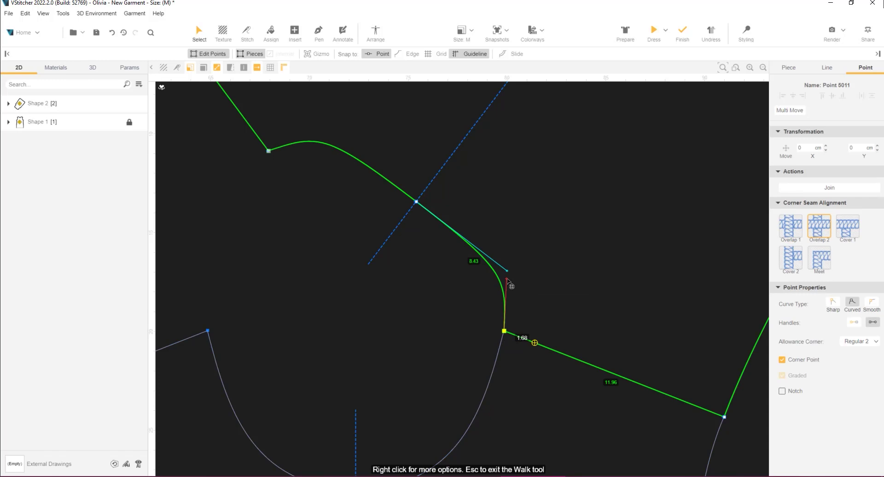
pyautogui.moveTo(507, 279); pyautogui.dragTo(509, 292)
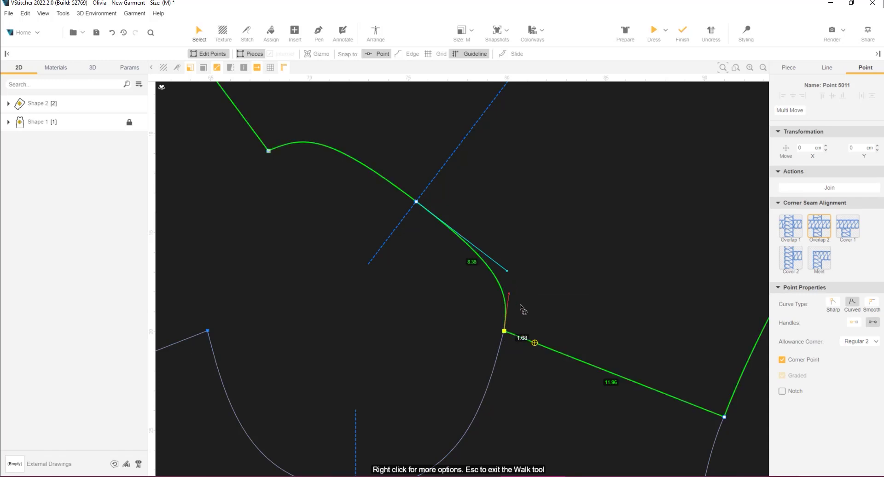
pyautogui.press('Escape')
pyautogui.scroll(-9, 535, 345)
# - Show the 3D avatar and drop the front and back pieces on the F and B silhouettes
pyautogui.moveTo(536, 345); pyautogui.dragTo(351, 215, button='middle')
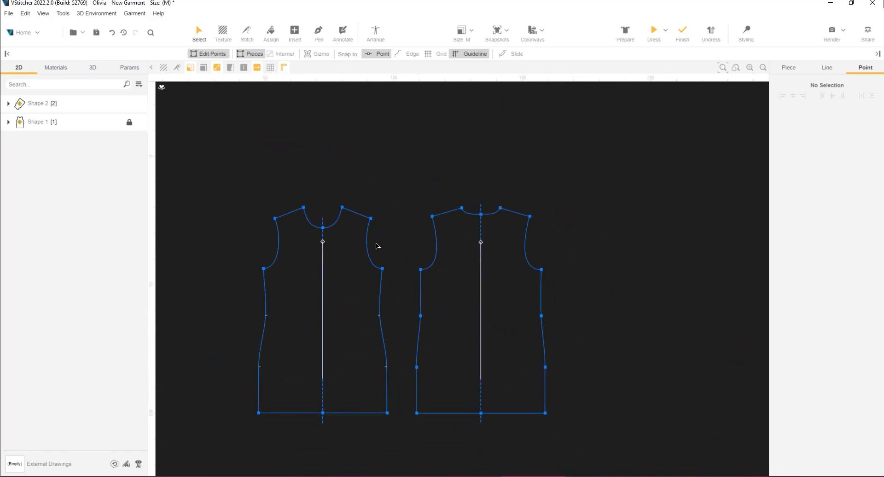
pyautogui.press('F4')
pyautogui.scroll(-3, 369, 260)
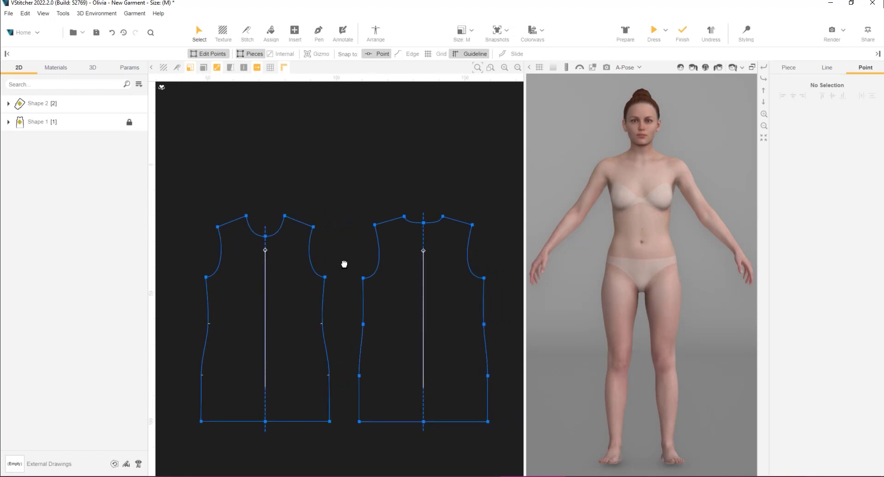
pyautogui.click(376, 32)
pyautogui.moveTo(187, 377); pyautogui.dragTo(293, 226)
pyautogui.moveTo(235, 357); pyautogui.dragTo(478, 222)
# - Lower both pieces into place on the torso and set the back cluster to Flat with Straps
pyautogui.click(293, 212)
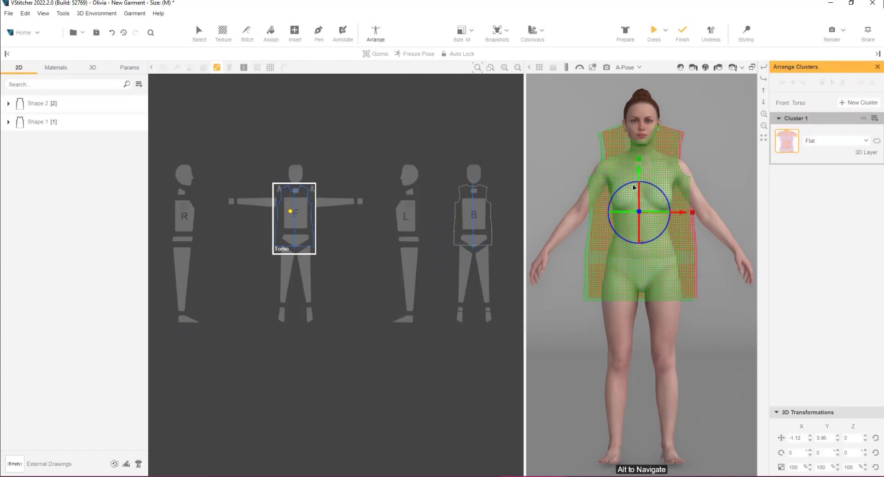
pyautogui.moveTo(638, 170); pyautogui.dragTo(627, 198)
pyautogui.click(472, 214)
pyautogui.moveTo(745, 206); pyautogui.dragTo(629, 205, button='right')
pyautogui.moveTo(643, 176); pyautogui.dragTo(643, 208)
pyautogui.click(833, 141)
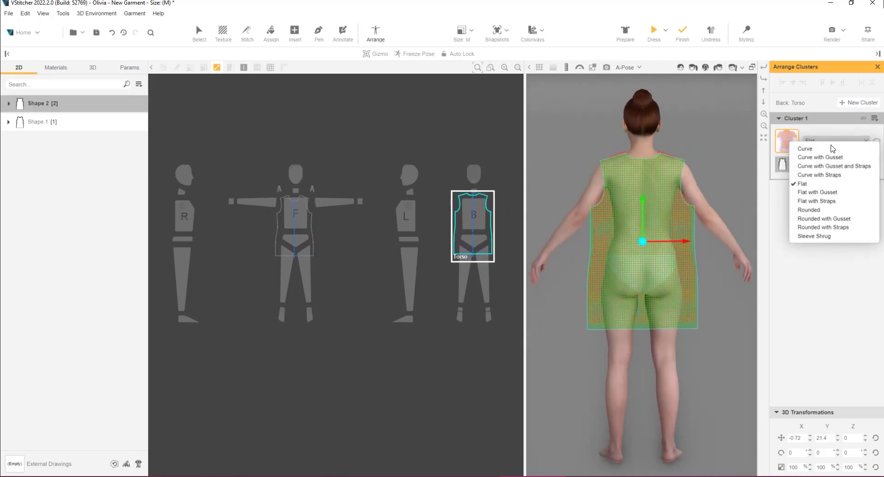
pyautogui.click(828, 206)
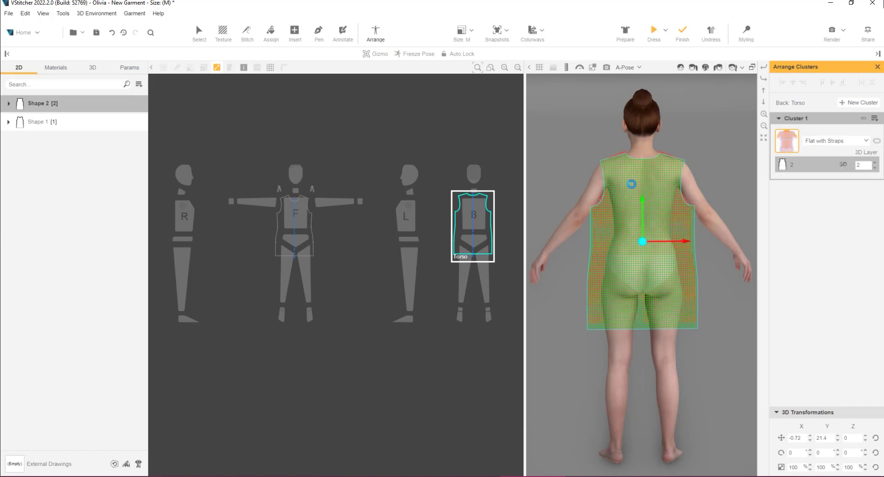
pyautogui.moveTo(654, 239); pyautogui.dragTo(586, 221, button='right')
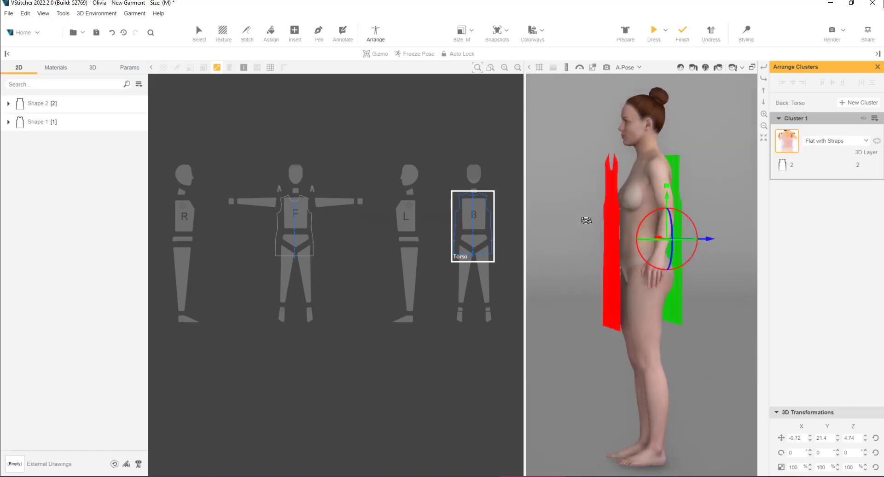
# - Stitch the matching side and shoulder edges of both pieces, then Dress the avatar
pyautogui.click(247, 33)
pyautogui.click(325, 296)
pyautogui.click(365, 307)
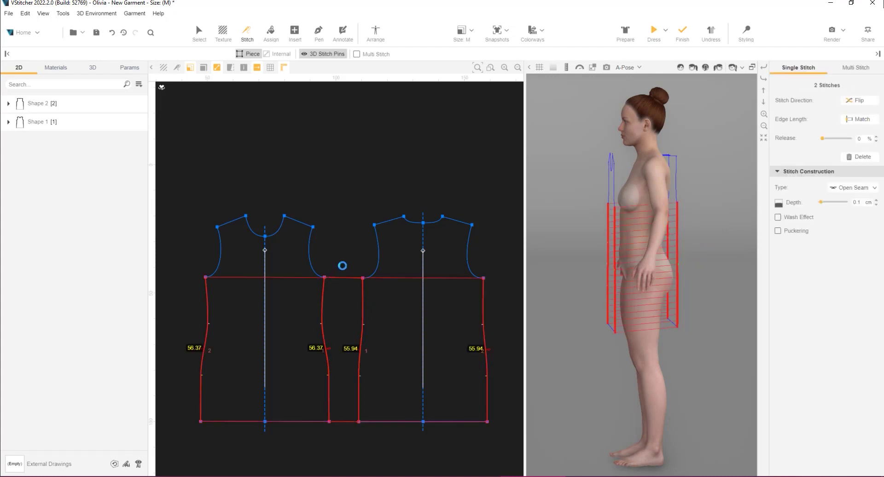
pyautogui.click(302, 222)
pyautogui.click(391, 220)
pyautogui.click(654, 30)
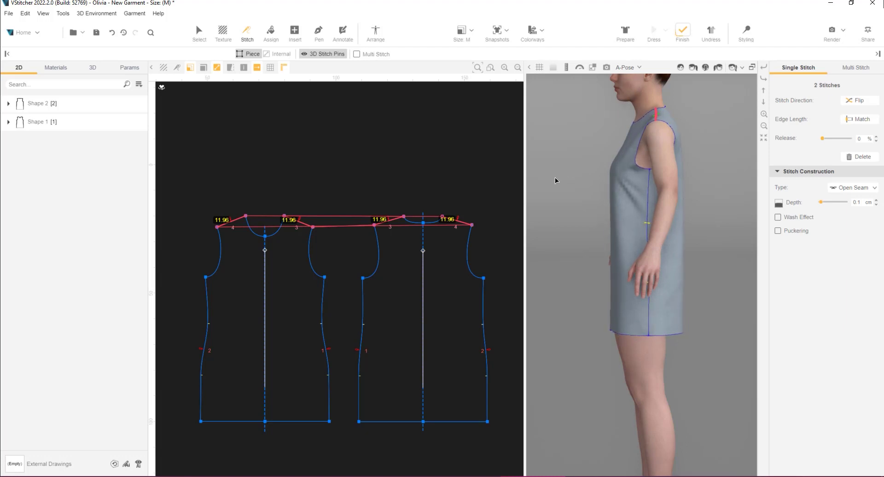
pyautogui.moveTo(554, 177); pyautogui.dragTo(702, 187, button='right')
pyautogui.scroll(2, 710, 192)
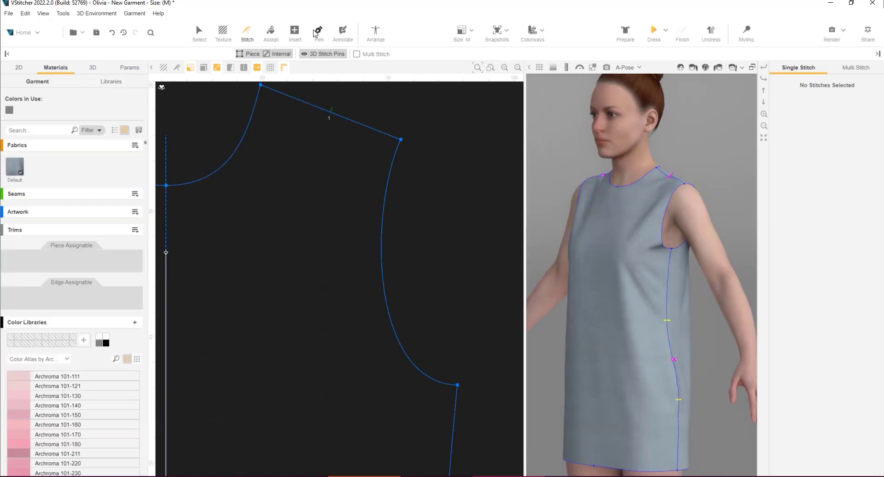
# - Draw a 7.89-long internal line toward the bust on the front piece
pyautogui.click(317, 33)
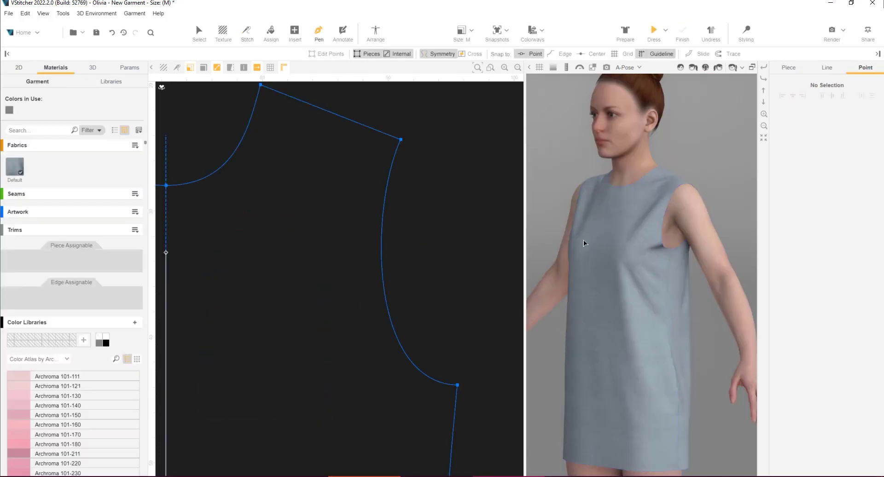
pyautogui.scroll(5, 639, 272)
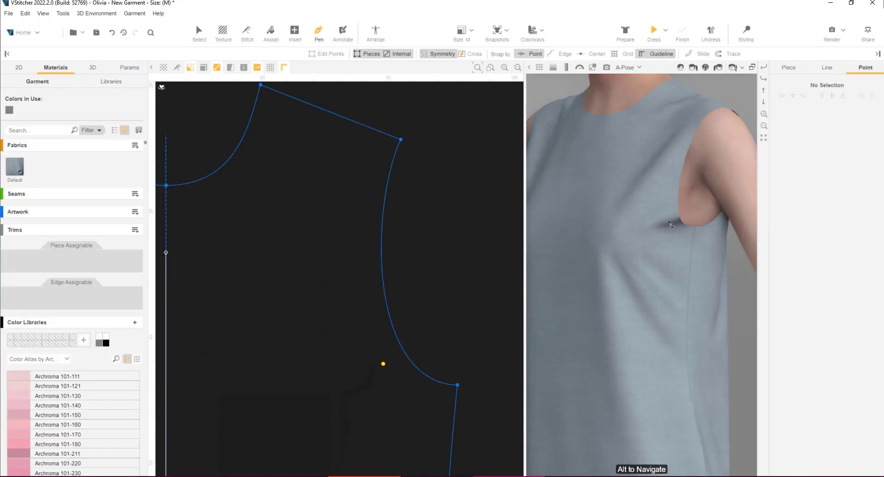
pyautogui.click(673, 225)
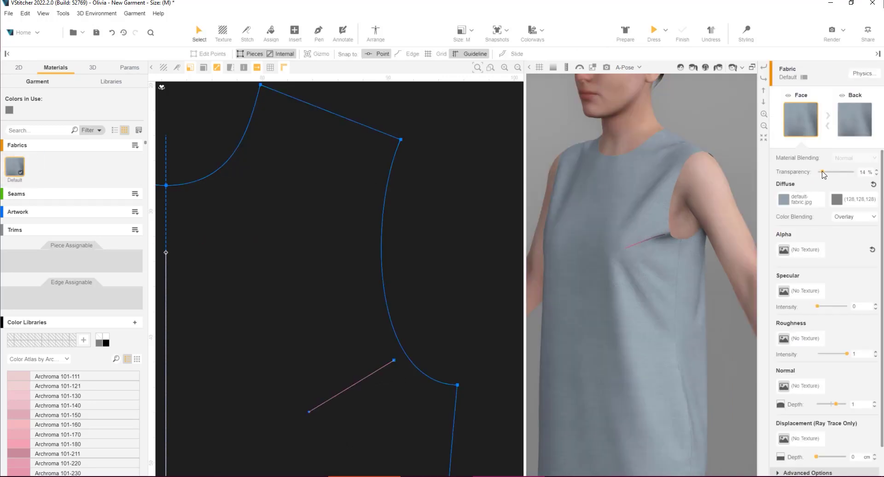
# - Show Fit Markers on the avatar through Avatar Textures
pyautogui.rightClick(678, 208)
pyautogui.moveTo(684, 254)
pyautogui.click(750, 346)
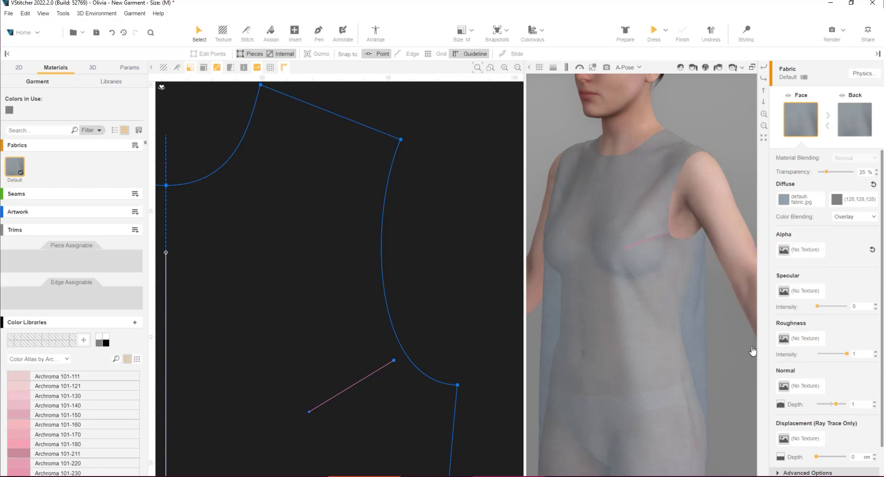
pyautogui.scroll(5, 617, 223)
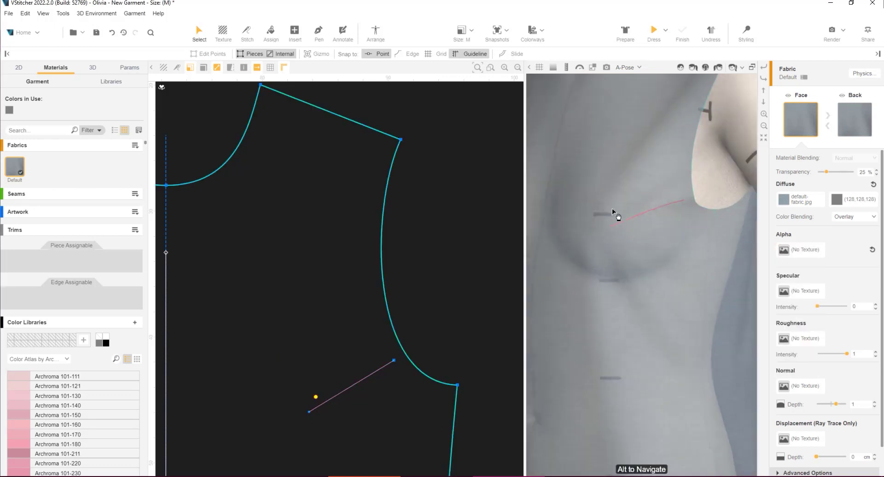
# - Insert a dart on the front armhole with a 9 cm leg length
pyautogui.click(295, 31)
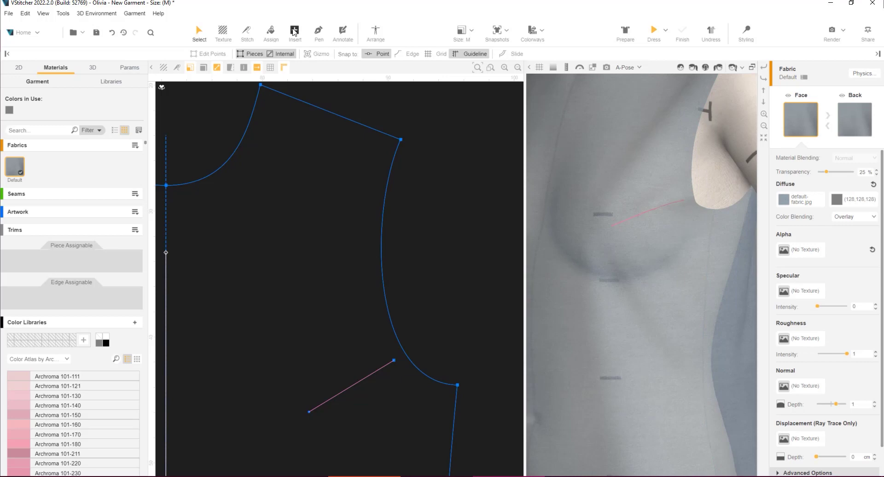
pyautogui.click(401, 347)
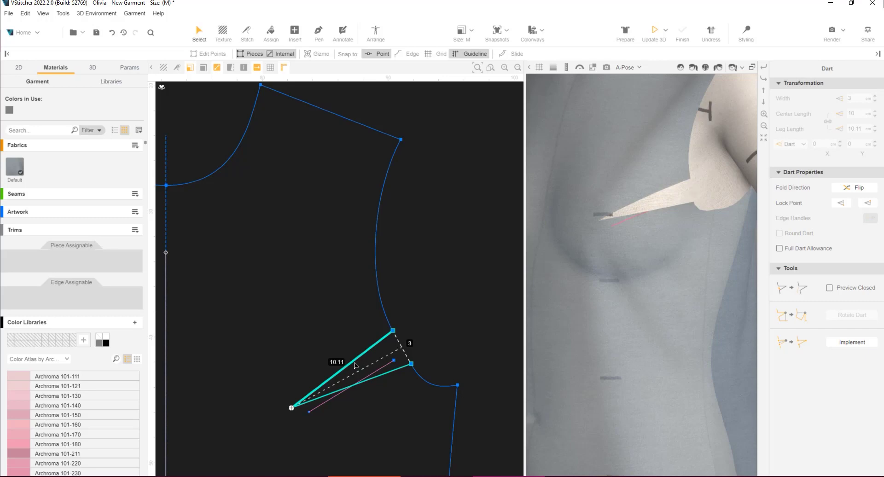
pyautogui.click(340, 363)
pyautogui.write('9')
pyautogui.press('Return')
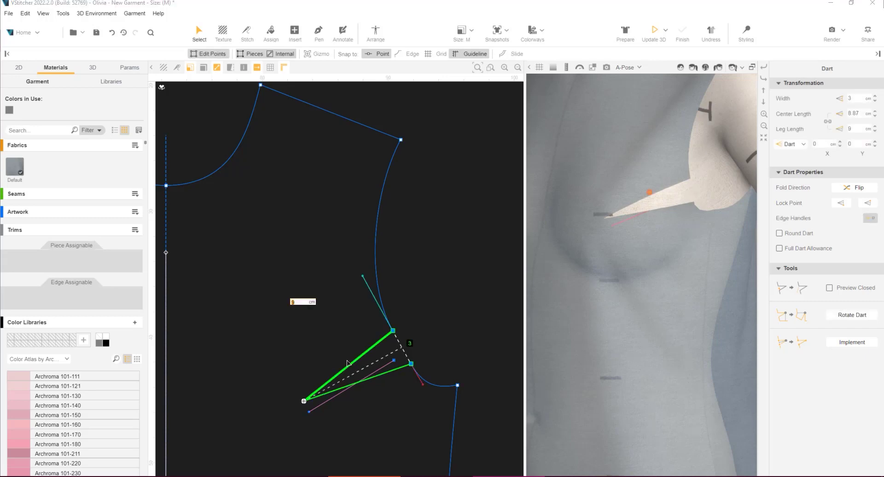
pyautogui.press('Return')
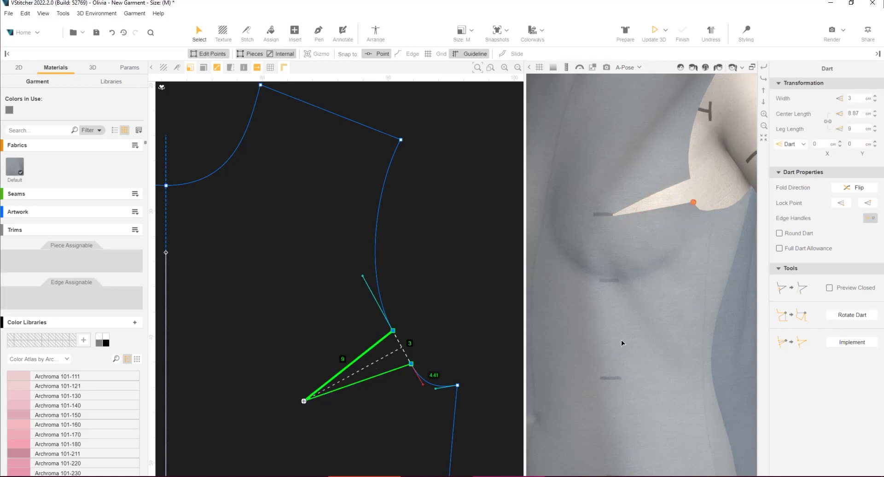
# - Preview the dart closed and smooth the armhole curve around it
pyautogui.click(830, 289)
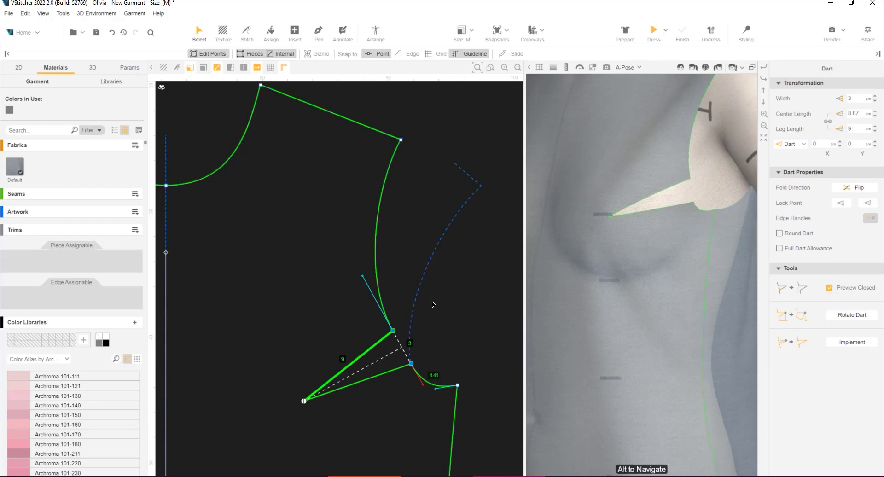
pyautogui.scroll(2, 435, 301)
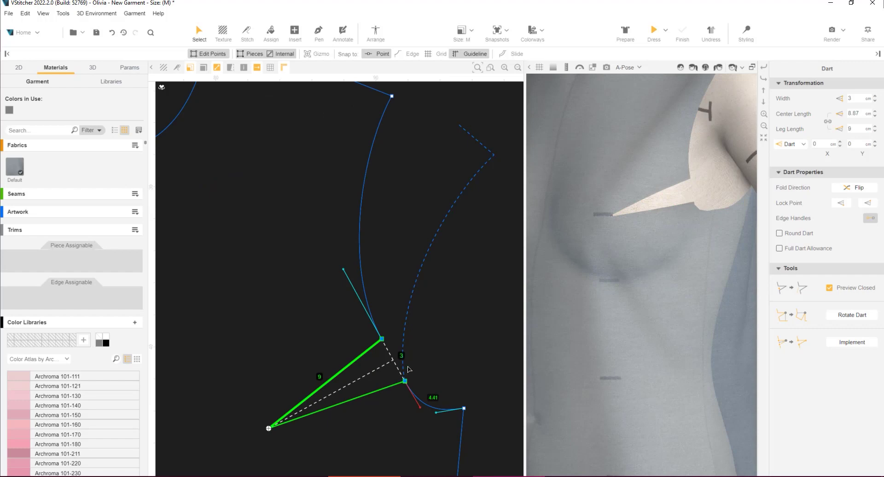
pyautogui.scroll(2, 440, 416)
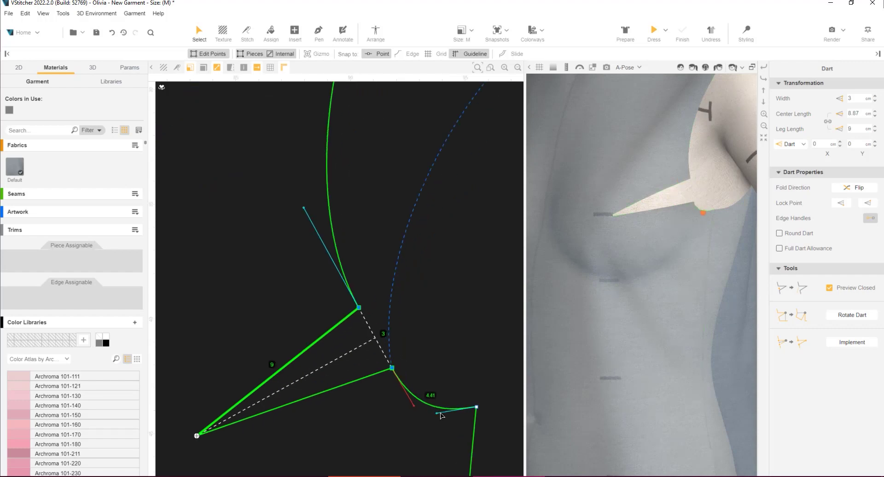
pyautogui.moveTo(436, 415); pyautogui.dragTo(411, 407)
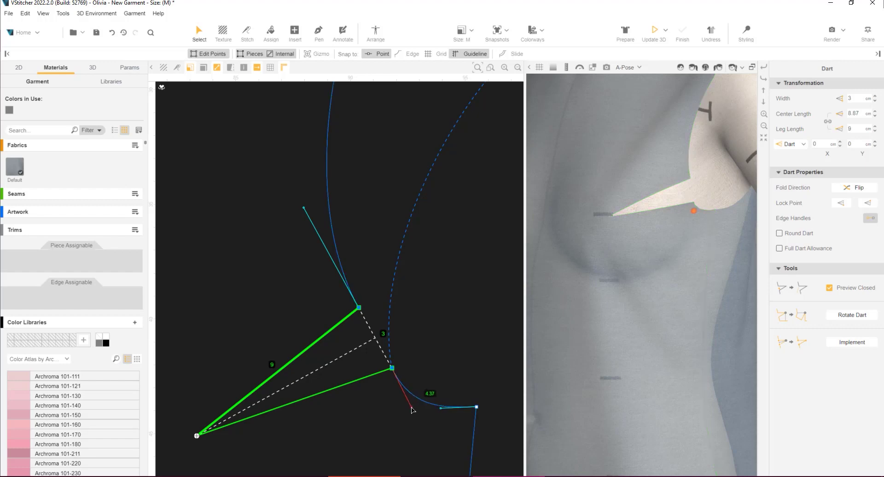
pyautogui.moveTo(303, 208); pyautogui.dragTo(291, 231)
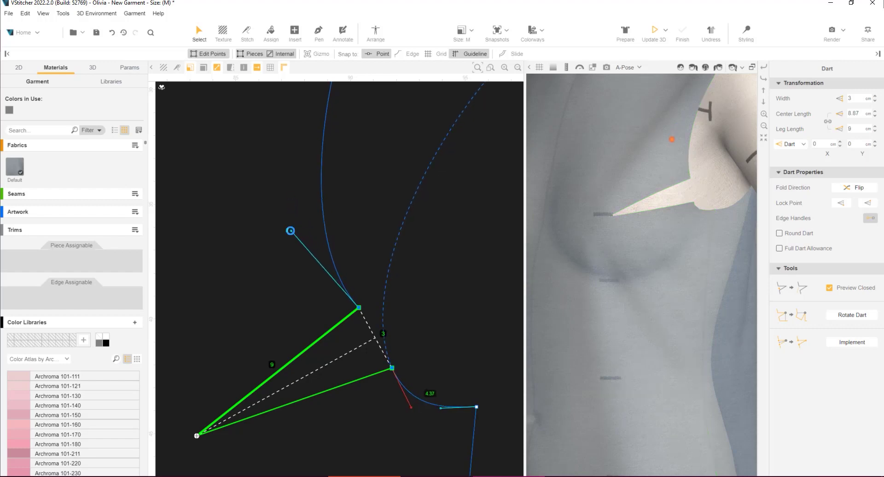
# - Turn off the closed preview and drag the dart leg to 2.97 cm width, 9.48 cm legs, inspecting the avatar
pyautogui.click(830, 288)
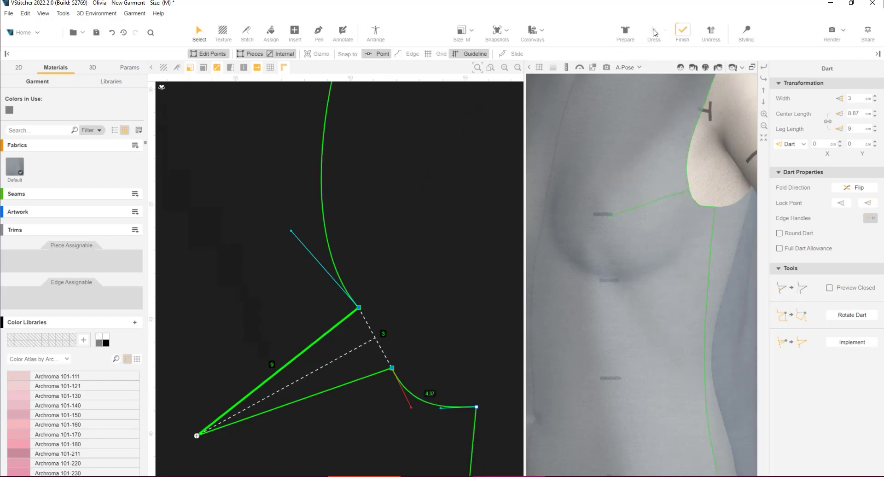
pyautogui.scroll(-2, 652, 153)
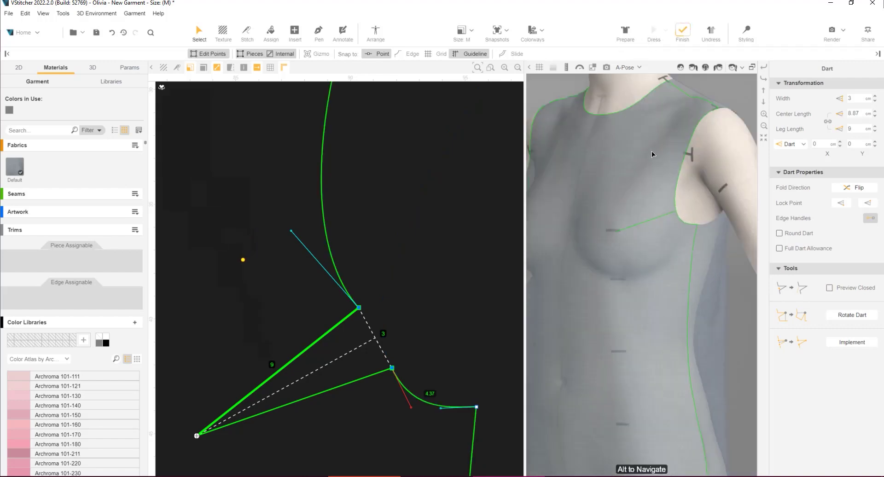
pyautogui.moveTo(679, 216); pyautogui.dragTo(673, 222)
pyautogui.scroll(2, 356, 332)
pyautogui.moveTo(362, 303); pyautogui.dragTo(373, 296)
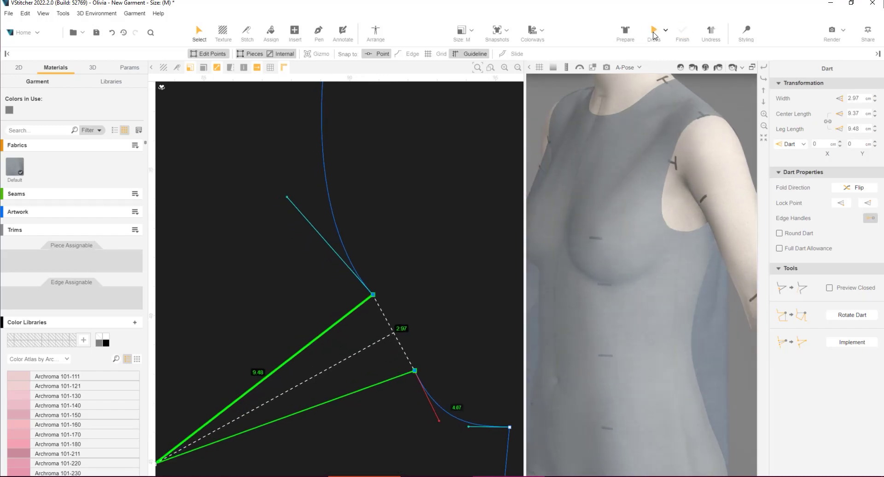
pyautogui.scroll(2, 681, 236)
pyautogui.moveTo(664, 252)
pyautogui.keyDown('alt'); pyautogui.mouseDown()
pyautogui.moveTo(634, 250)
pyautogui.moveTo(675, 252)
pyautogui.mouseUp(); pyautogui.keyUp('alt')
pyautogui.scroll(-3, 658, 235)
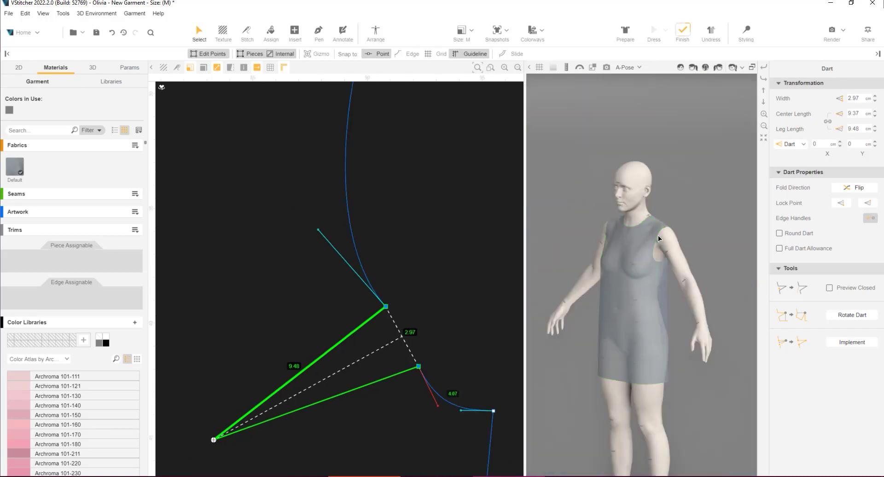
pyautogui.scroll(2, 658, 236)
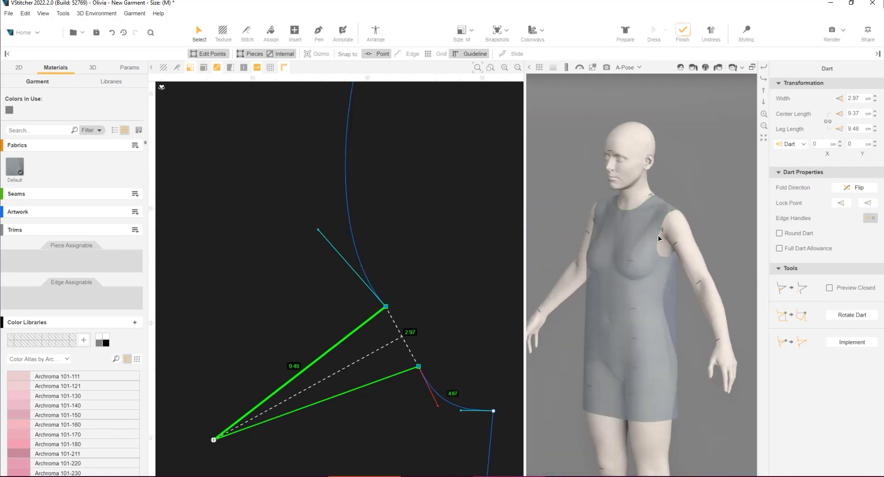
# - Insert a mirrored diamond dart on the front piece and set its width to 2.5 cm
pyautogui.click(477, 67)
pyautogui.click(444, 89)
pyautogui.scroll(2, 704, 323)
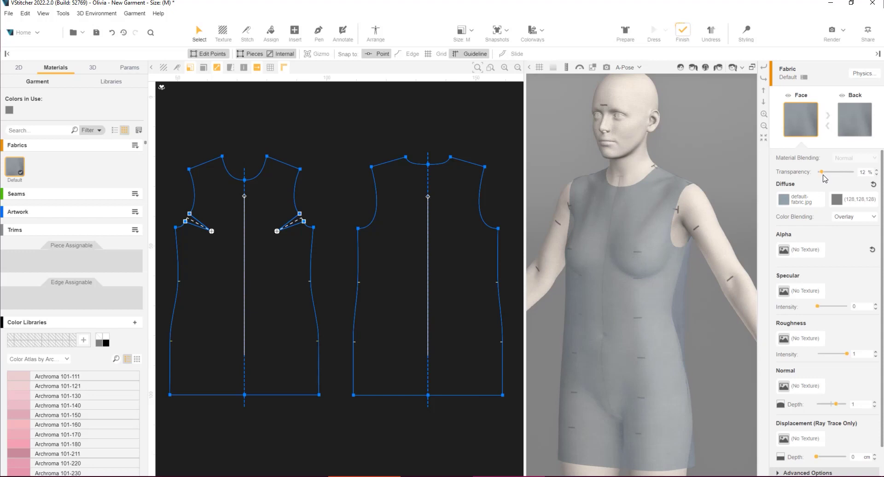
pyautogui.click(295, 32)
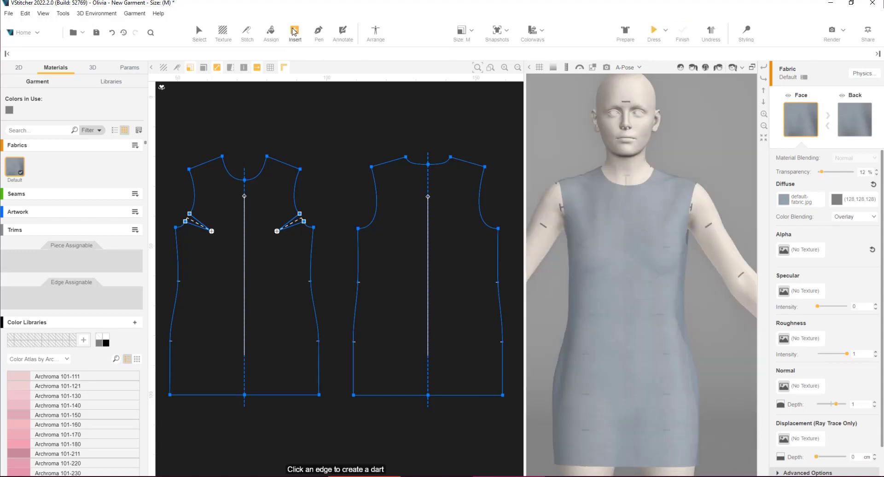
pyautogui.click(299, 54)
pyautogui.click(313, 126)
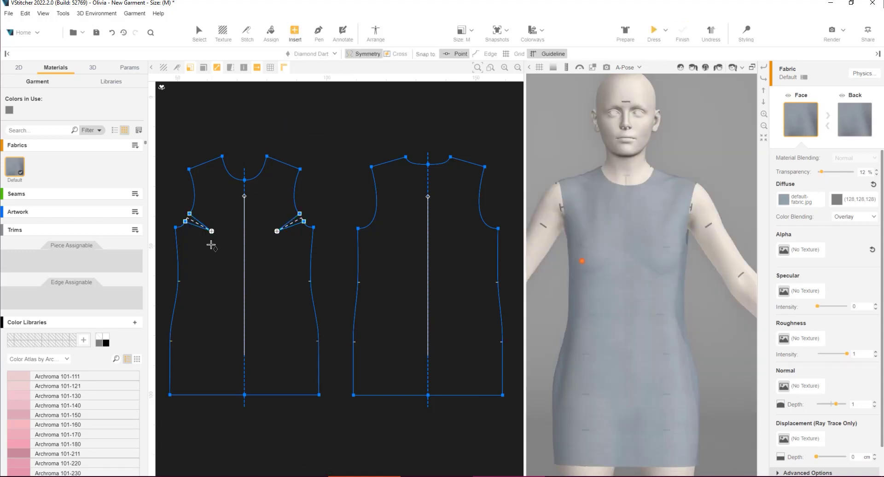
pyautogui.moveTo(212, 242); pyautogui.dragTo(223, 334)
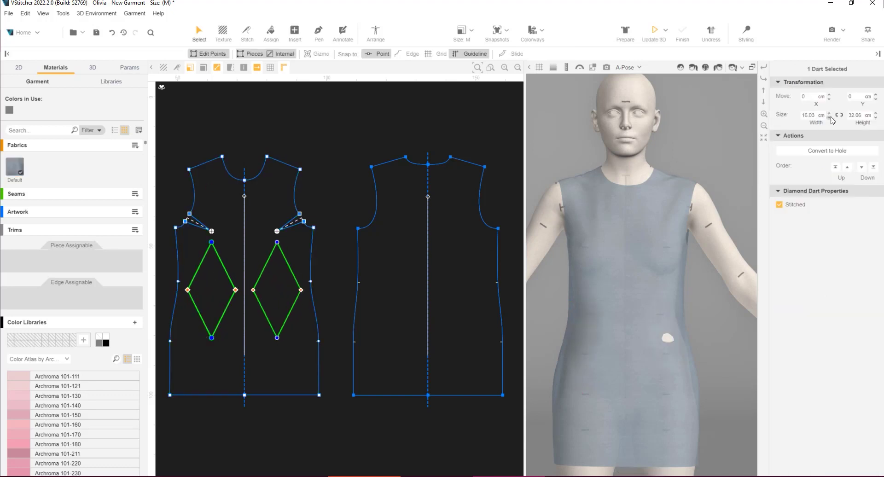
pyautogui.moveTo(815, 115); pyautogui.dragTo(759, 115)
pyautogui.press('Return')
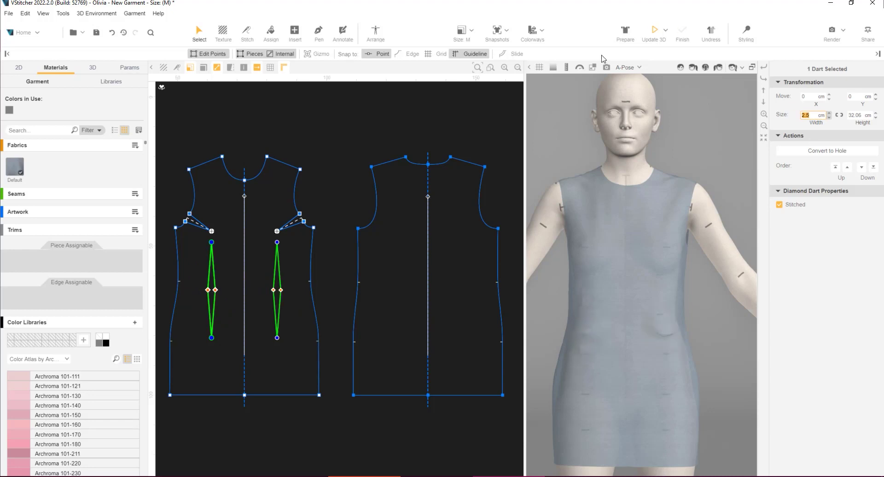
pyautogui.scroll(2, 212, 300)
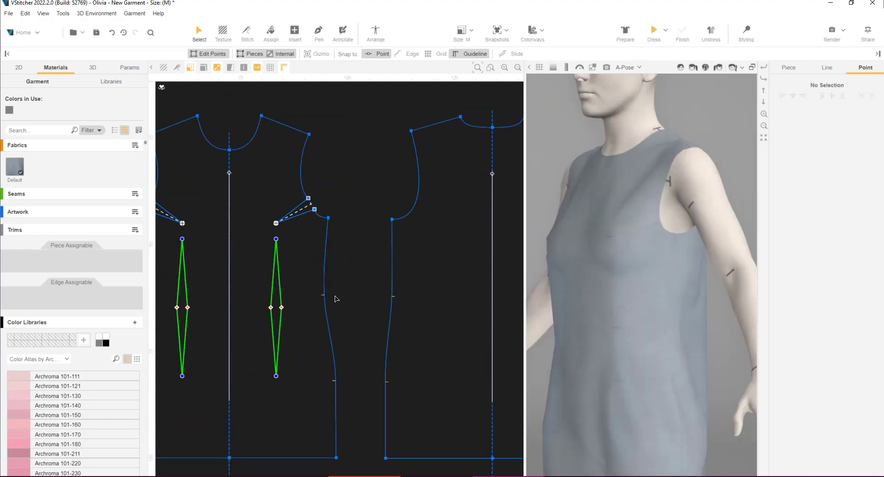
# - Draw a short internal line at the waist and extend it to the piece edges
pyautogui.scroll(1, 335, 298)
pyautogui.click(318, 33)
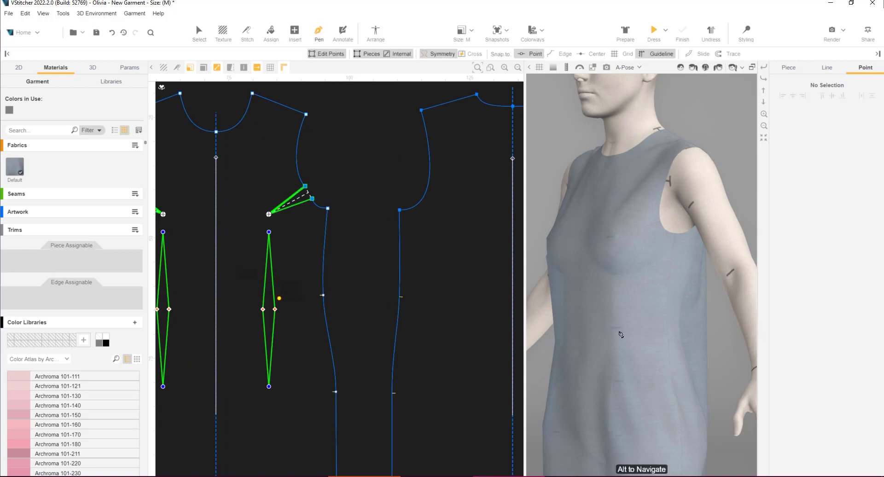
pyautogui.click(616, 328)
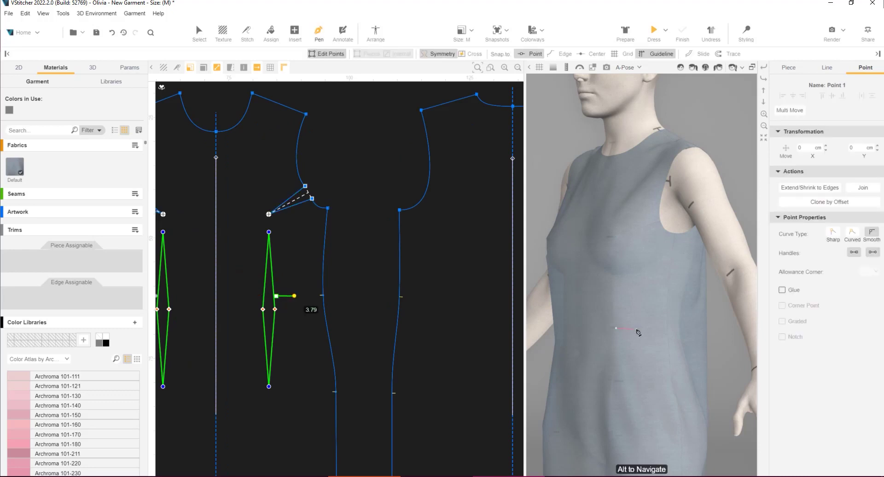
pyautogui.click(636, 330)
pyautogui.press('Escape')
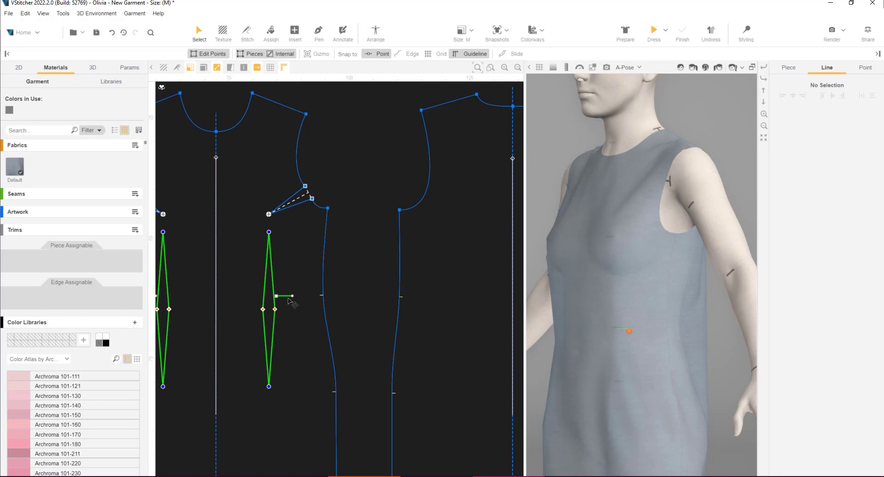
pyautogui.click(286, 297)
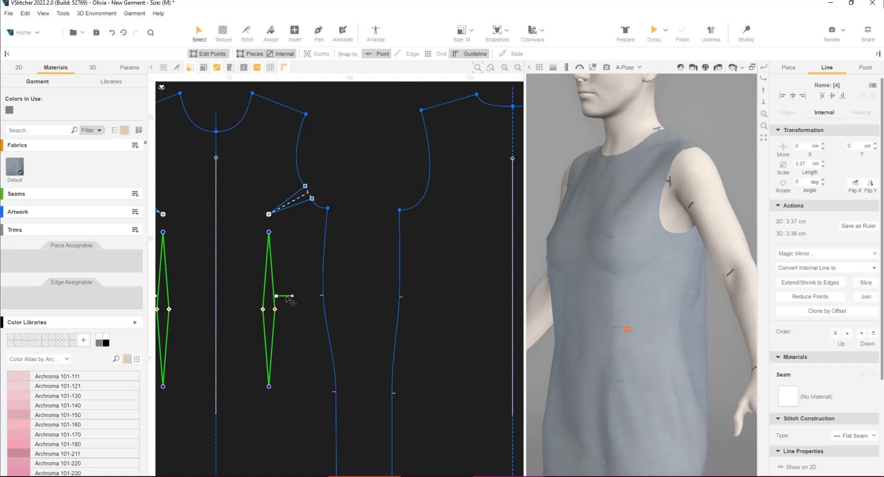
pyautogui.click(796, 286)
pyautogui.scroll(5, 369, 312)
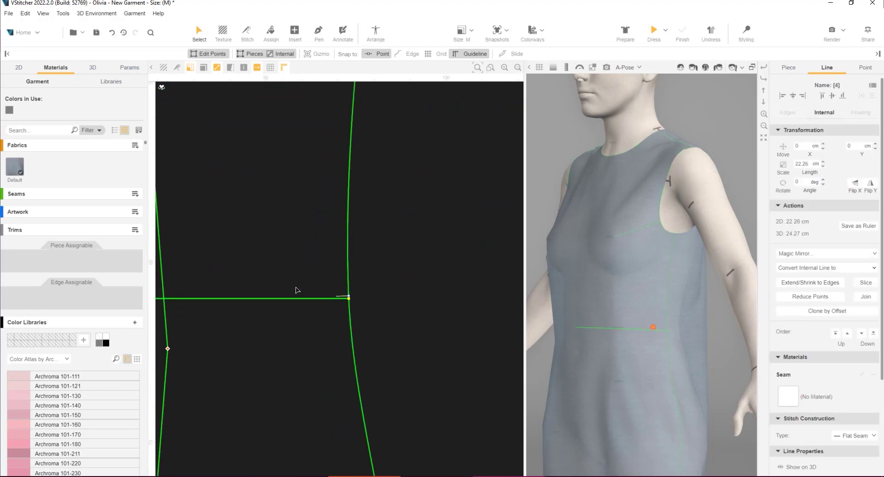
pyautogui.scroll(3, 368, 308)
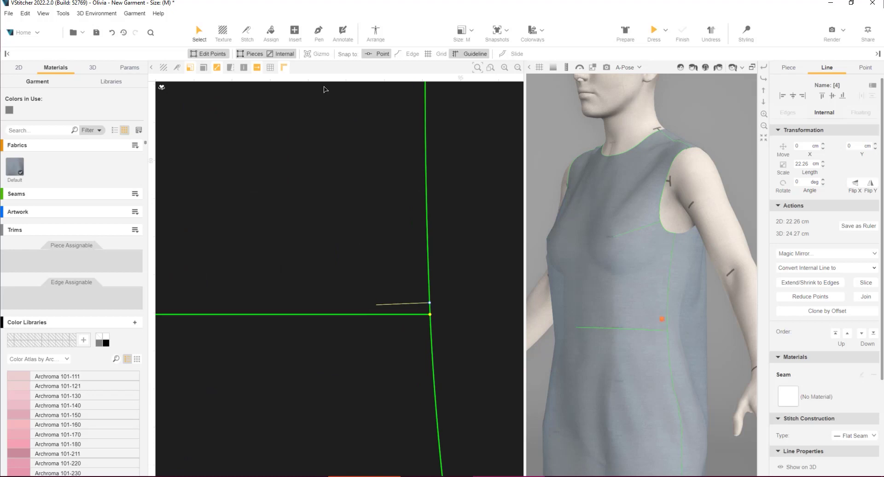
# - Measure the waistline to confirm it spans 22.26 cm
pyautogui.click(294, 32)
pyautogui.click(311, 53)
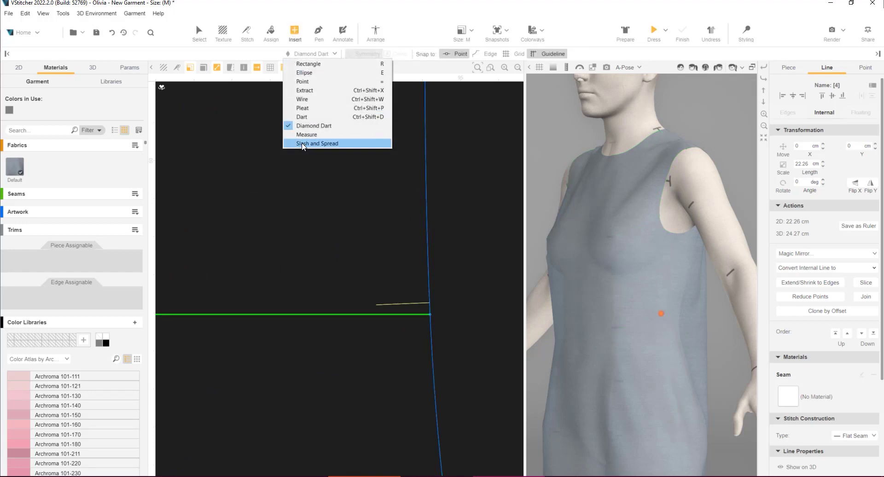
pyautogui.click(306, 135)
pyautogui.click(428, 312)
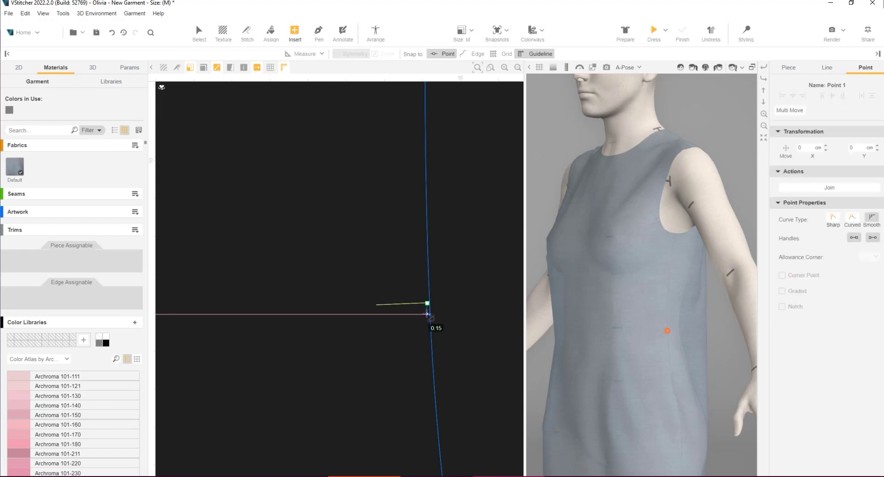
pyautogui.press('Escape')
pyautogui.scroll(-11, 335, 241)
# - With internal lines excluded, select both side-seam waist points and set their vertical offset to 15
pyautogui.scroll(1, 341, 258)
pyautogui.click(341, 258)
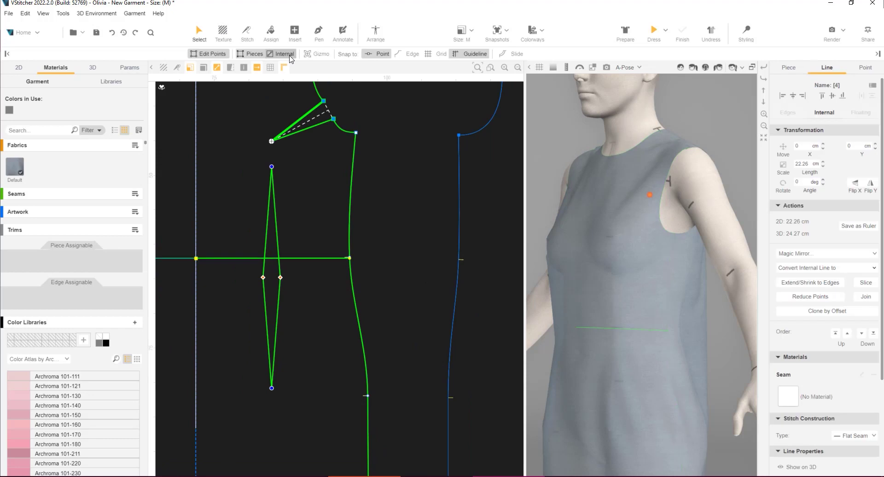
pyautogui.click(290, 55)
pyautogui.click(350, 258)
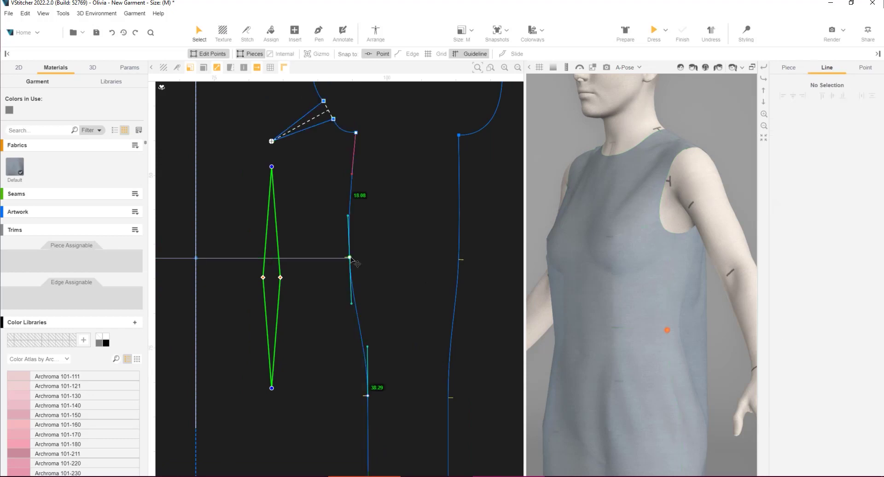
pyautogui.keyDown('shift'); pyautogui.click(459, 260); pyautogui.keyUp('shift')
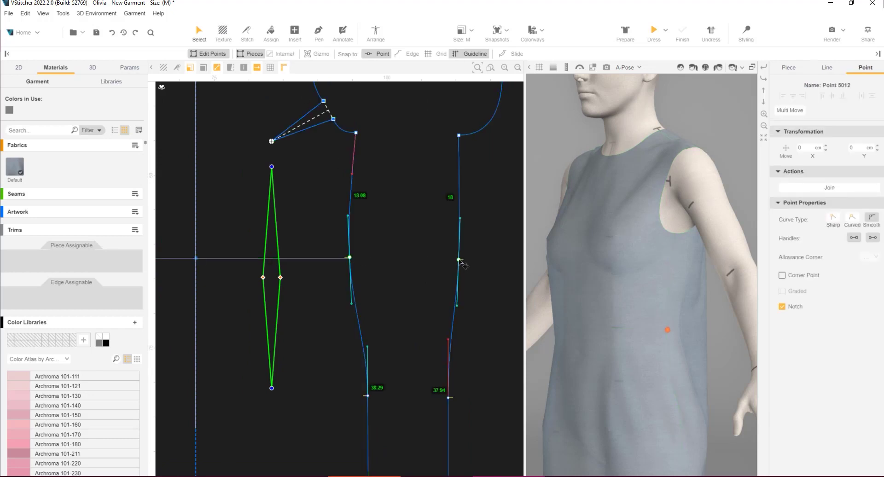
pyautogui.click(857, 148)
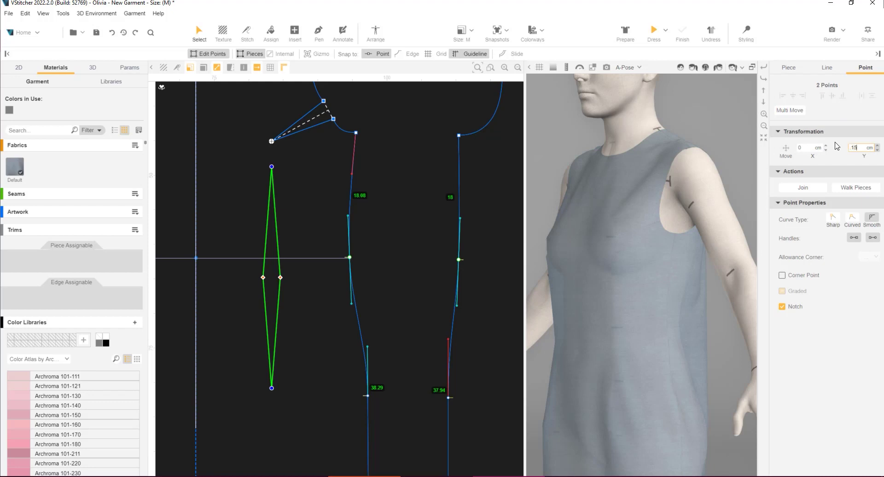
pyautogui.write('15')
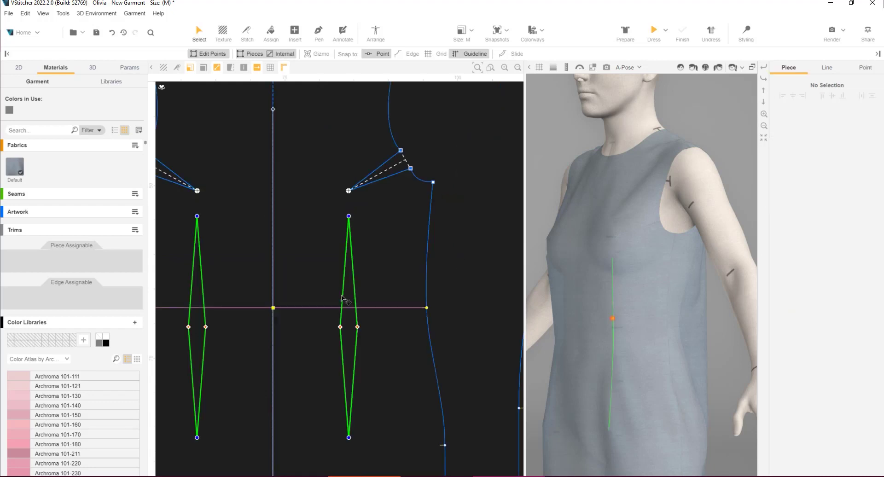
# - Move the front diamond darts up onto the waistline and lower their tops to 30.36 cm tall
pyautogui.moveTo(341, 297); pyautogui.dragTo(339, 277)
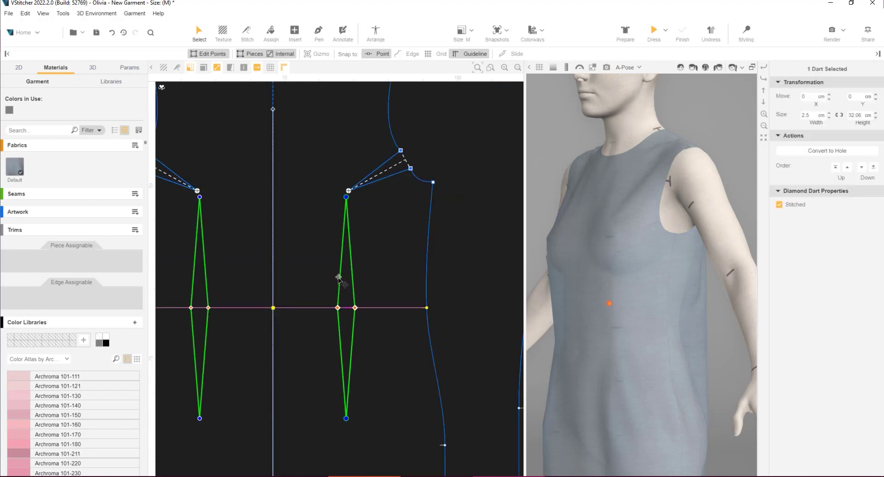
pyautogui.moveTo(345, 197); pyautogui.dragTo(345, 209)
pyautogui.scroll(-2, 389, 358)
pyautogui.moveTo(390, 358); pyautogui.dragTo(241, 377, button='middle')
# - Turn the avatar to its back and insert mirrored diamond darts 3.5 cm wide on the back piece
pyautogui.click(706, 68)
pyautogui.click(294, 31)
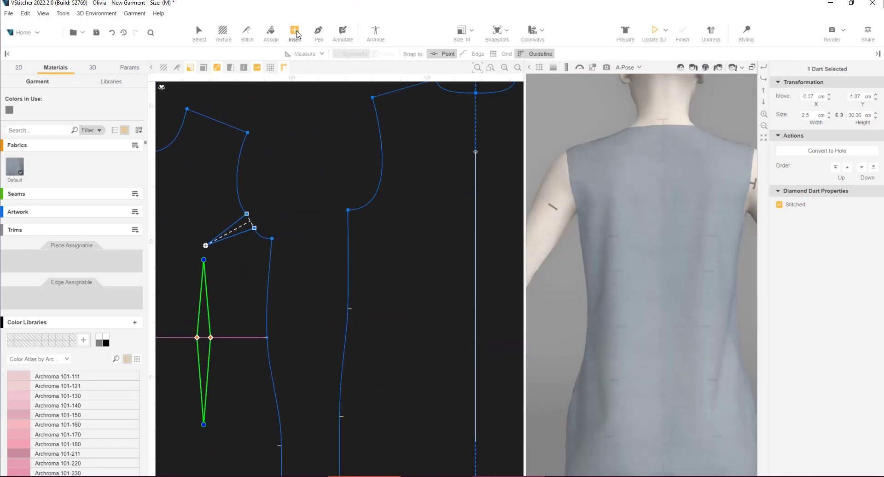
pyautogui.click(311, 55)
pyautogui.click(331, 123)
pyautogui.moveTo(423, 210); pyautogui.dragTo(420, 407)
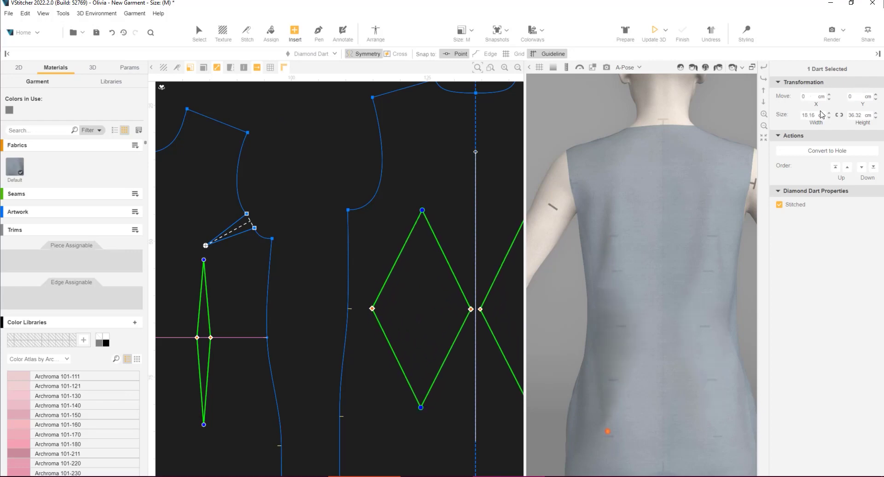
pyautogui.click(803, 114)
pyautogui.write('3.5')
pyautogui.press('Return')
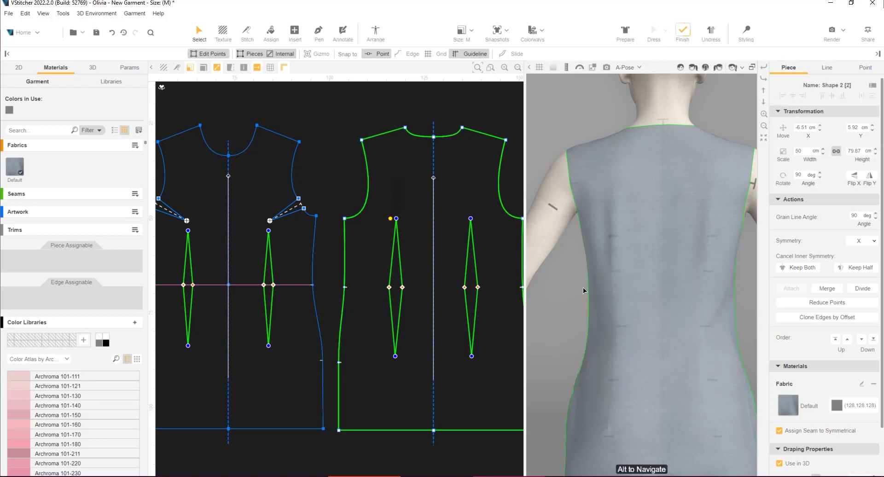
# - Orbit the avatar to inspect the back darts, then return to the front view
pyautogui.scroll(-3, 583, 291)
pyautogui.moveTo(583, 292)
pyautogui.mouseDown(button='right')
pyautogui.moveTo(588, 301)
pyautogui.moveTo(653, 301)
pyautogui.moveTo(568, 297)
pyautogui.mouseUp(button='right')
pyautogui.moveTo(720, 283); pyautogui.dragTo(783, 283, button='right')
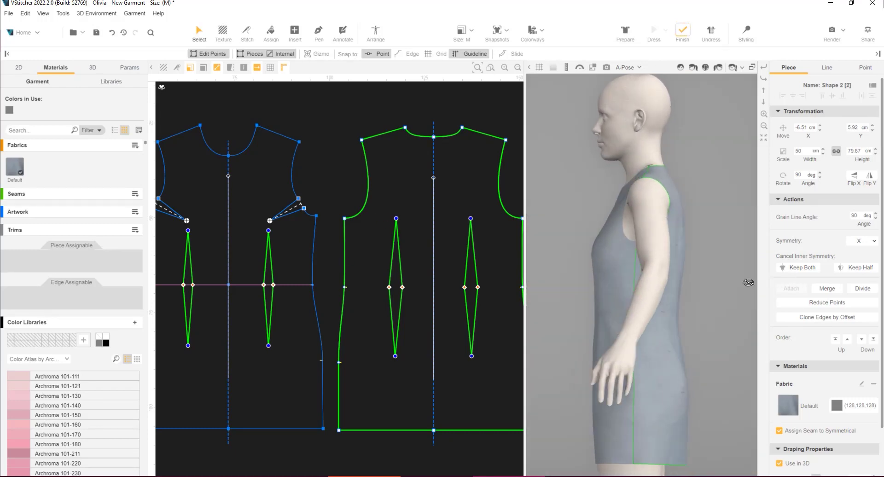
pyautogui.scroll(-3, 586, 314)
pyautogui.moveTo(586, 313); pyautogui.dragTo(652, 308, button='right')
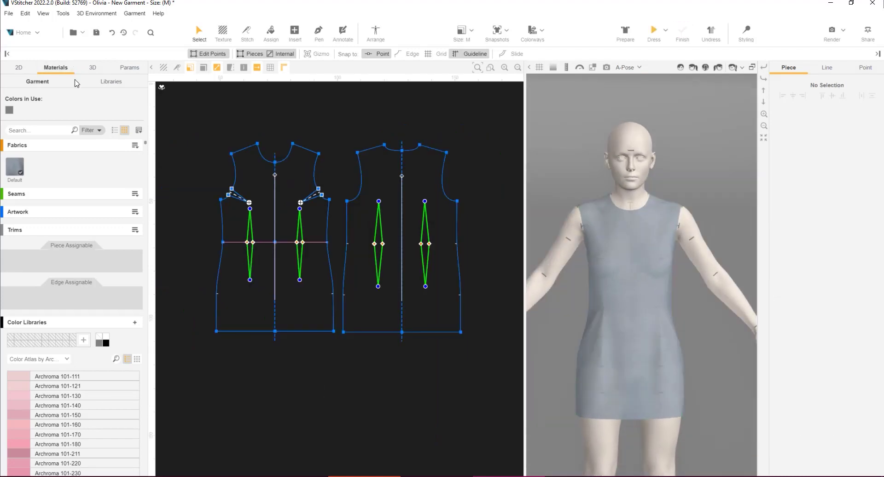
# - Save the dress as a new snapshot named 'Dress base'
pyautogui.click(87, 70)
pyautogui.click(74, 81)
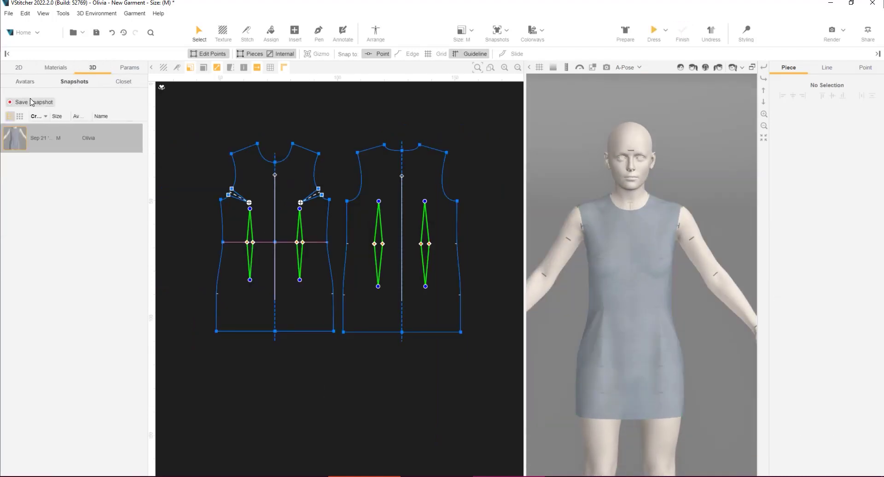
pyautogui.click(33, 102)
pyautogui.write('Dress')
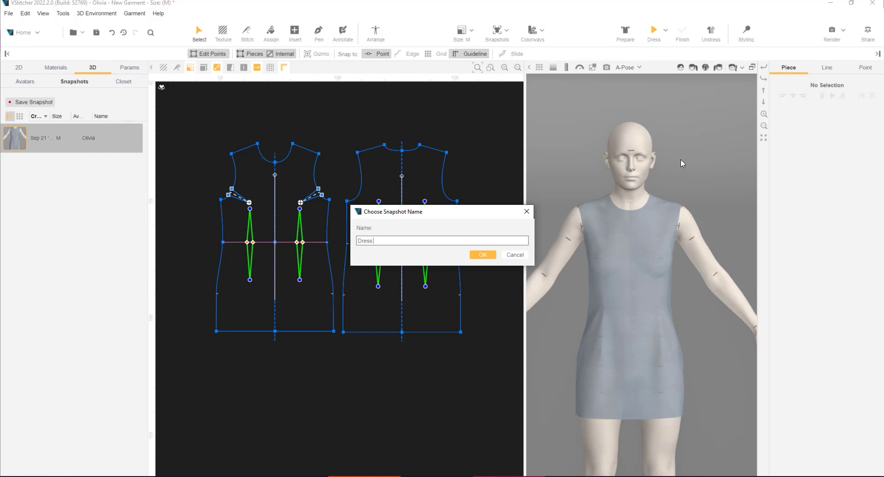
pyautogui.write(' base')
pyautogui.click(478, 256)
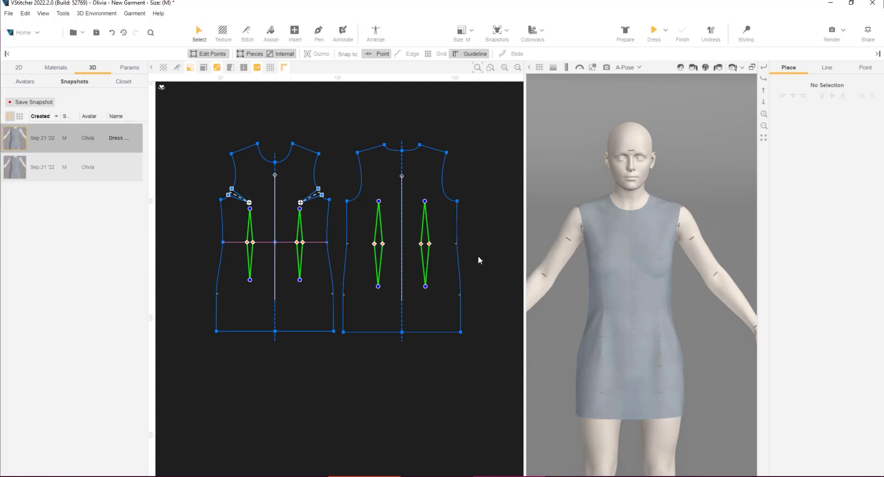